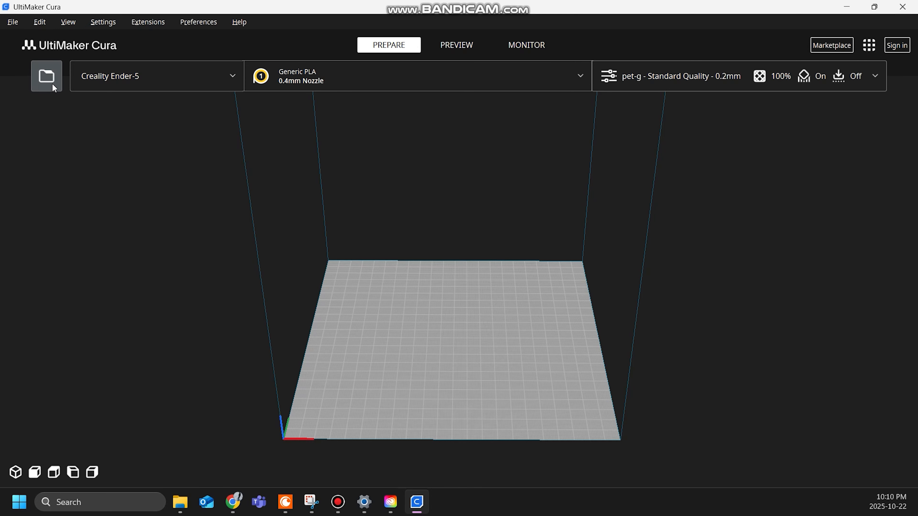
- Import the Door v2 model from the Downloads folder onto the build plate
{"action": "left_click", "coordinate": [47, 77]}
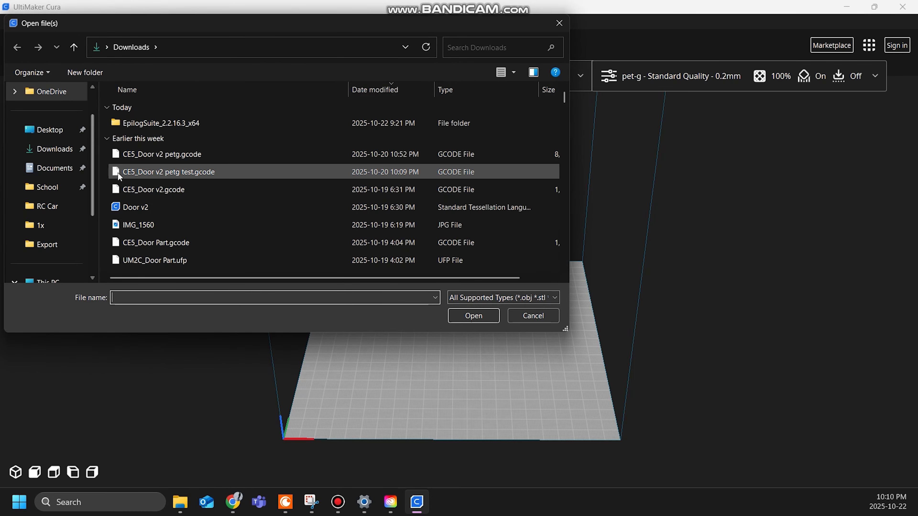
{"action": "left_click", "coordinate": [159, 208]}
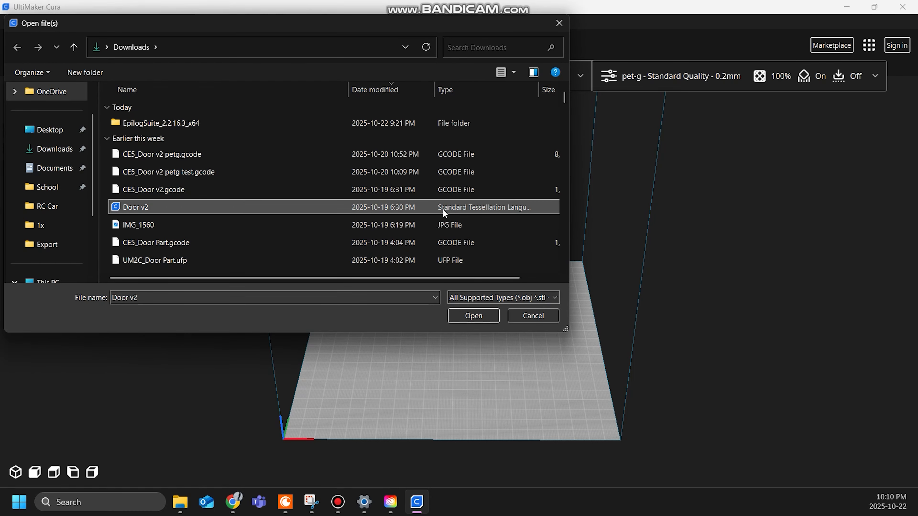
{"action": "left_click", "coordinate": [470, 315]}
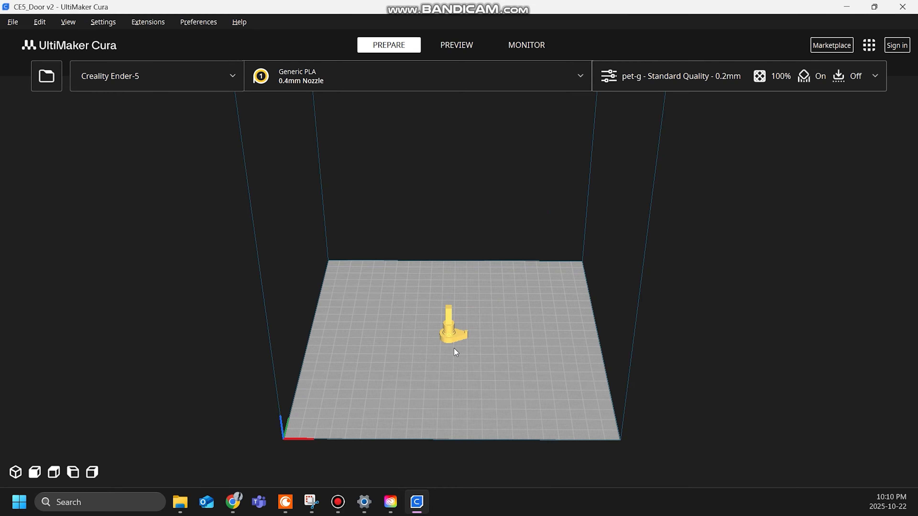
{"action": "scroll", "coordinate": [453, 347], "scroll_direction": "up", "scroll_amount": 8}
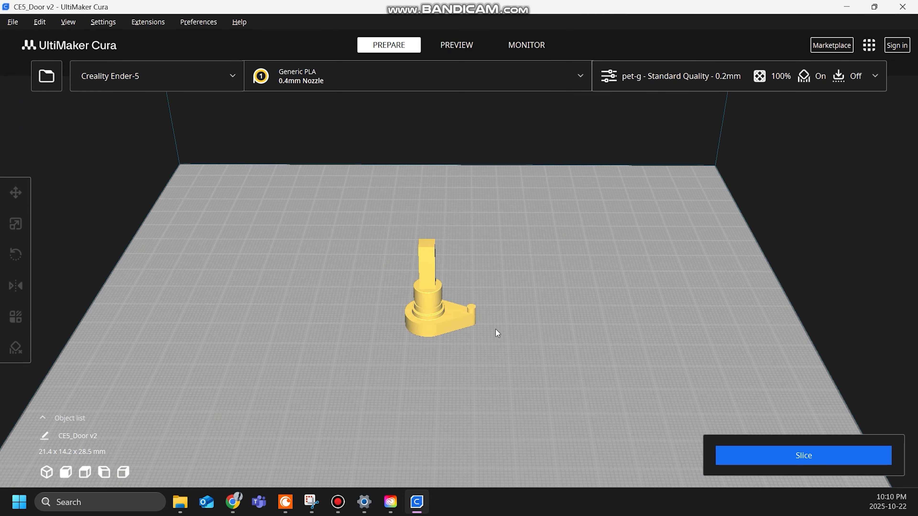
{"action": "right_click_drag", "start_coordinate": [495, 330], "coordinate": [493, 261]}
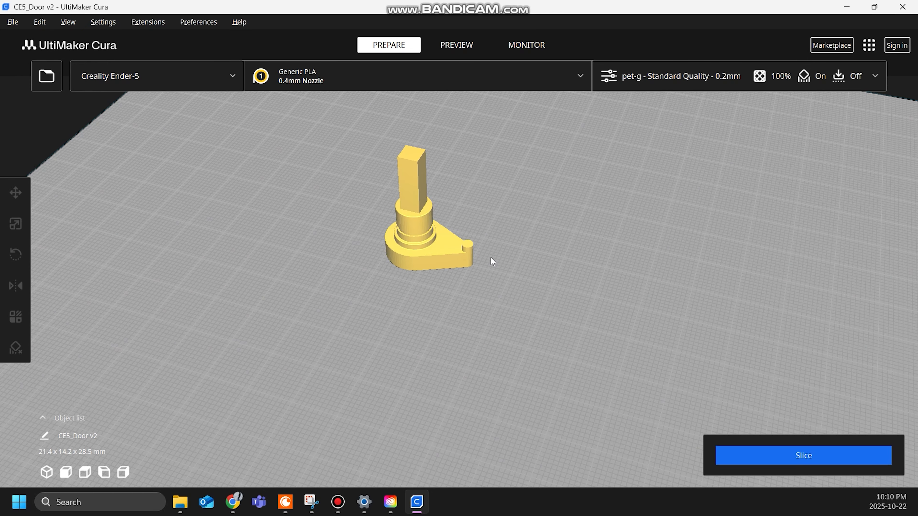
{"action": "scroll", "coordinate": [492, 261], "scroll_direction": "down", "scroll_amount": 3}
- Select the door model and look through its Move, Scale and Rotate tools, returning to Move
{"action": "left_click", "coordinate": [422, 248]}
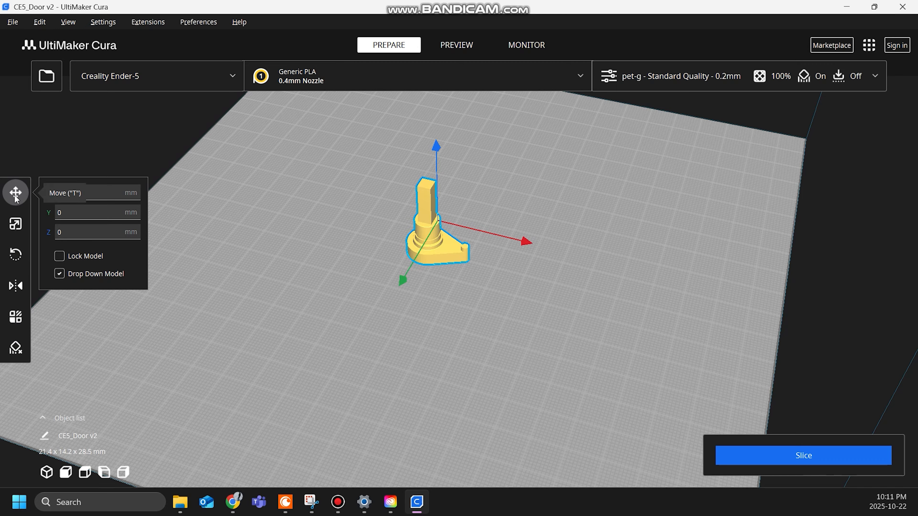
{"action": "left_click", "coordinate": [15, 227]}
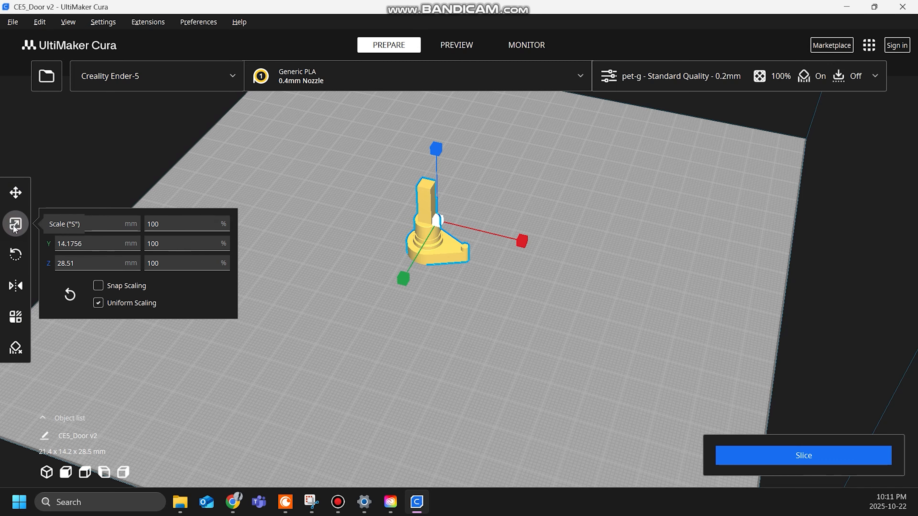
{"action": "left_click", "coordinate": [16, 256]}
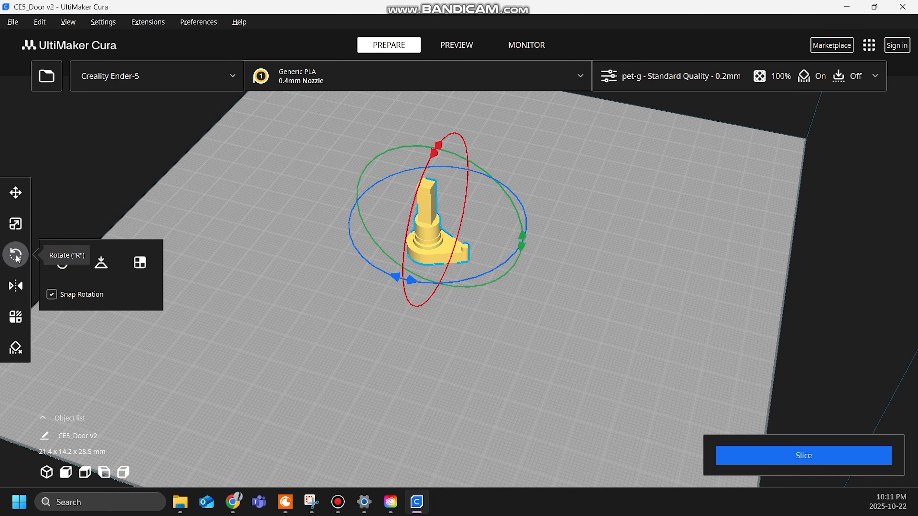
{"action": "left_click", "coordinate": [15, 193]}
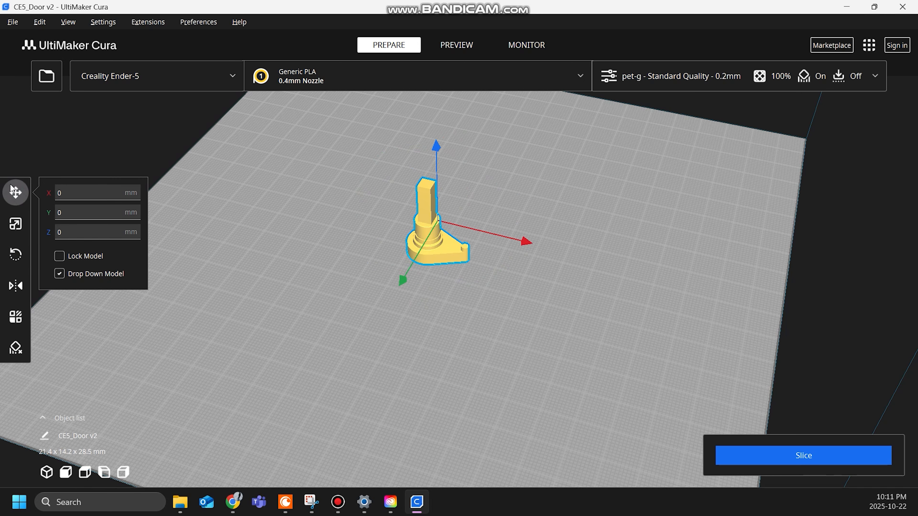
- Move the door model around the build plate, leaving it near the centre at about X -8 mm, Y -4 mm
{"action": "right_click_drag", "start_coordinate": [334, 249], "coordinate": [376, 276]}
{"action": "scroll", "coordinate": [481, 281], "scroll_direction": "down", "scroll_amount": 5}
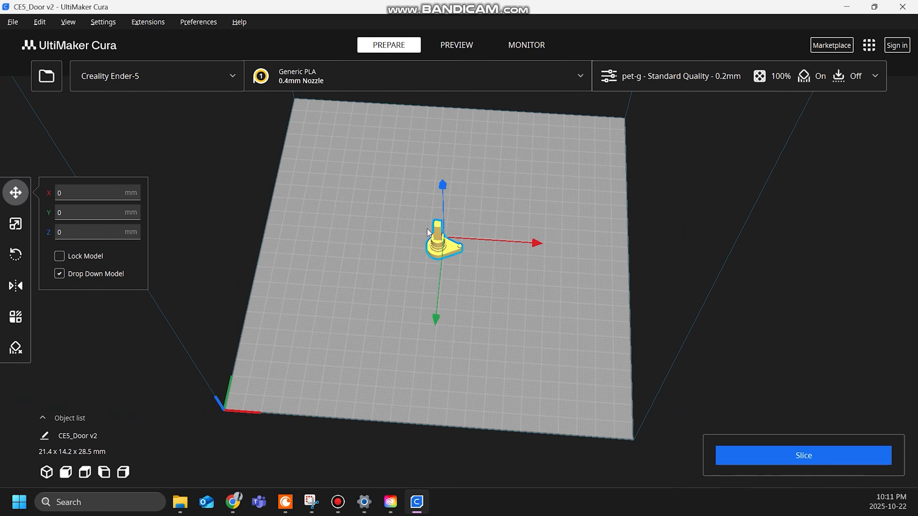
{"action": "scroll", "coordinate": [476, 241], "scroll_direction": "up", "scroll_amount": 2}
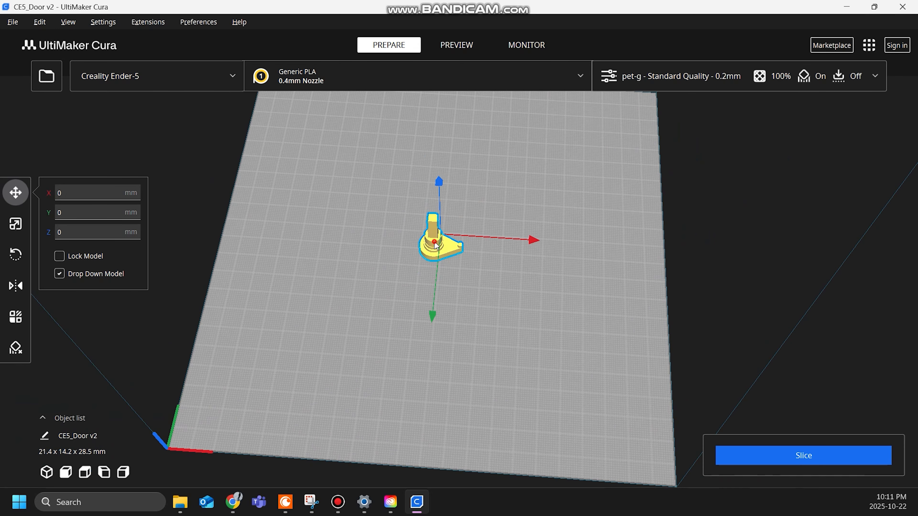
{"action": "left_click_drag", "start_coordinate": [435, 242], "coordinate": [343, 170]}
{"action": "middle_click_drag", "start_coordinate": [406, 188], "coordinate": [384, 210]}
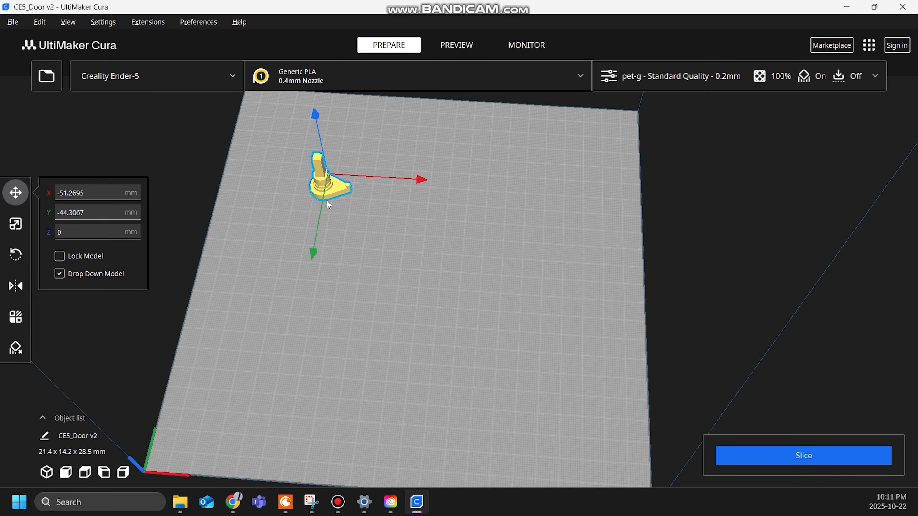
{"action": "left_click_drag", "start_coordinate": [327, 195], "coordinate": [563, 185]}
{"action": "left_click_drag", "start_coordinate": [562, 185], "coordinate": [398, 254]}
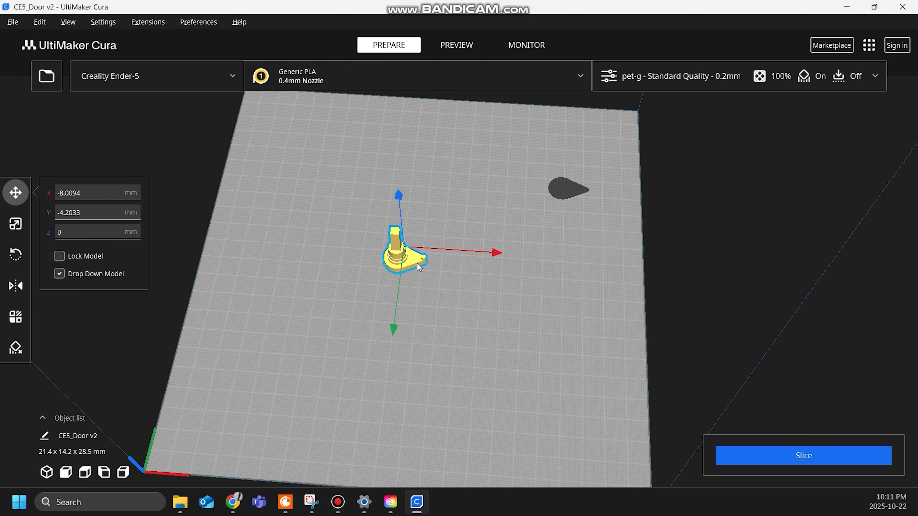
{"action": "left_click", "coordinate": [441, 278]}
{"action": "left_click", "coordinate": [400, 258]}
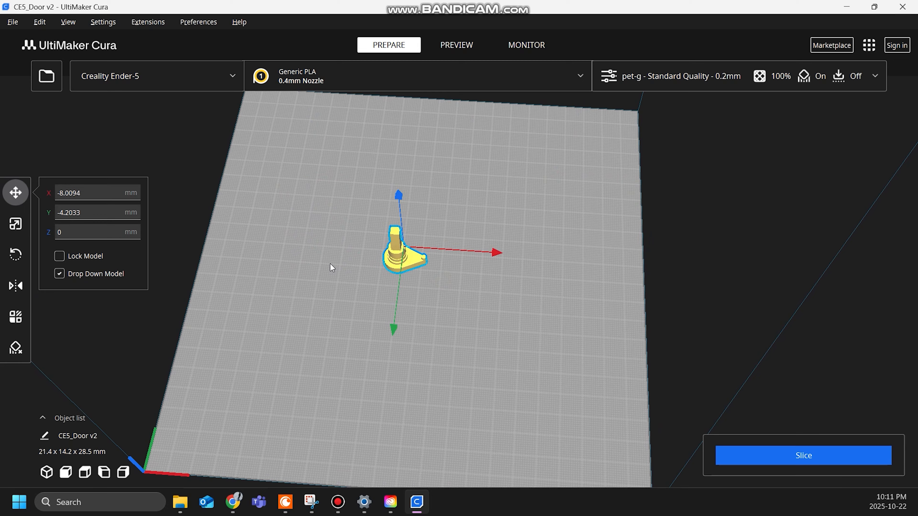
- Scale the door model up uniformly to about 158%
{"action": "left_click", "coordinate": [15, 223]}
{"action": "scroll", "coordinate": [360, 280], "scroll_direction": "up", "scroll_amount": 3}
{"action": "right_click_drag", "start_coordinate": [428, 314], "coordinate": [441, 269]}
{"action": "left_click_drag", "start_coordinate": [382, 172], "coordinate": [373, 98]}
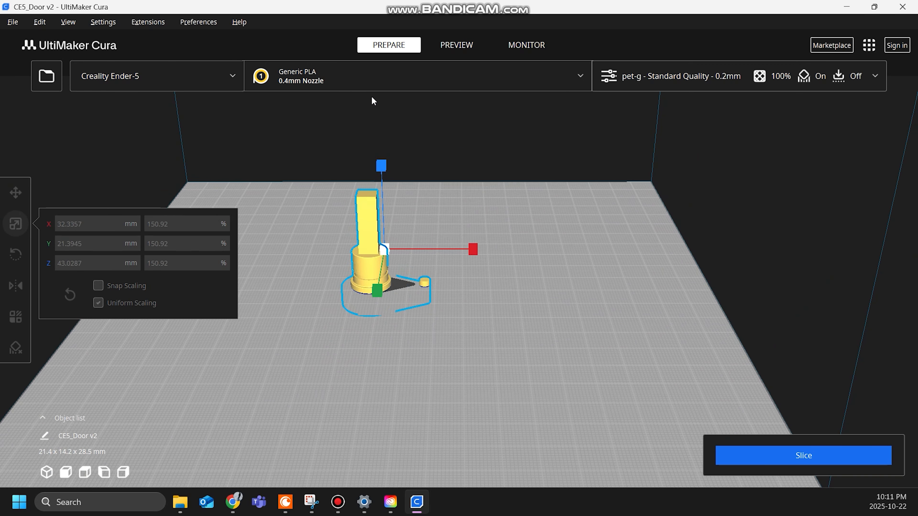
{"action": "scroll", "coordinate": [373, 297], "scroll_direction": "down", "scroll_amount": 2}
{"action": "scroll", "coordinate": [373, 294], "scroll_direction": "down", "scroll_amount": 1}
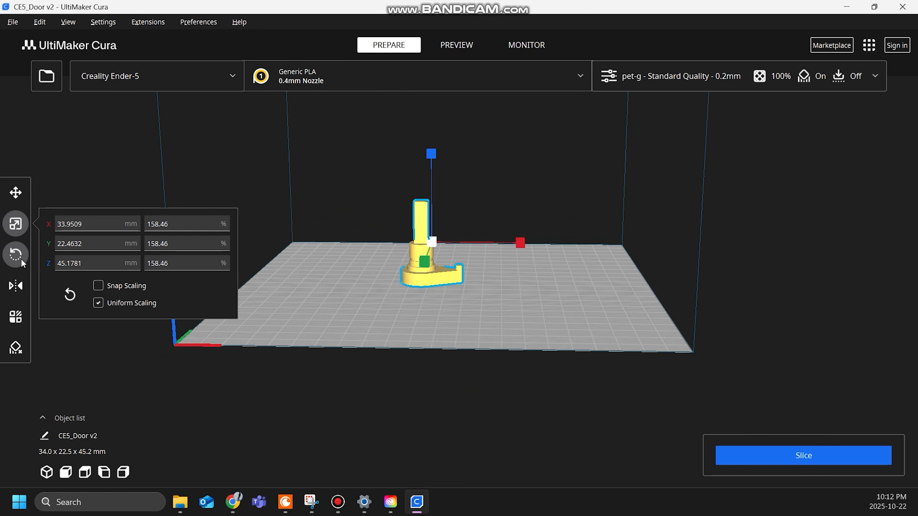
- Rotate the door model 180° about the Y axis so it stands upside down on its square shaft
{"action": "left_click", "coordinate": [20, 260]}
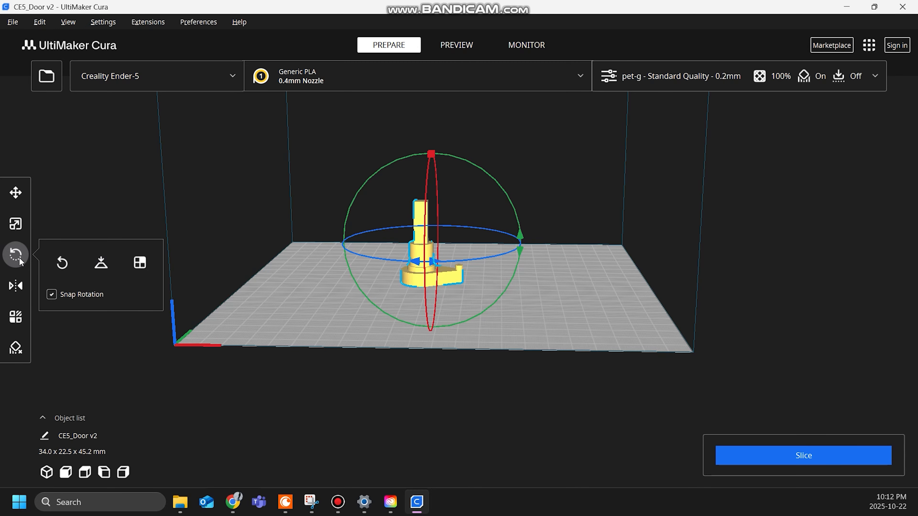
{"action": "left_click_drag", "start_coordinate": [521, 233], "coordinate": [292, 203]}
{"action": "right_click_drag", "start_coordinate": [692, 278], "coordinate": [636, 288]}
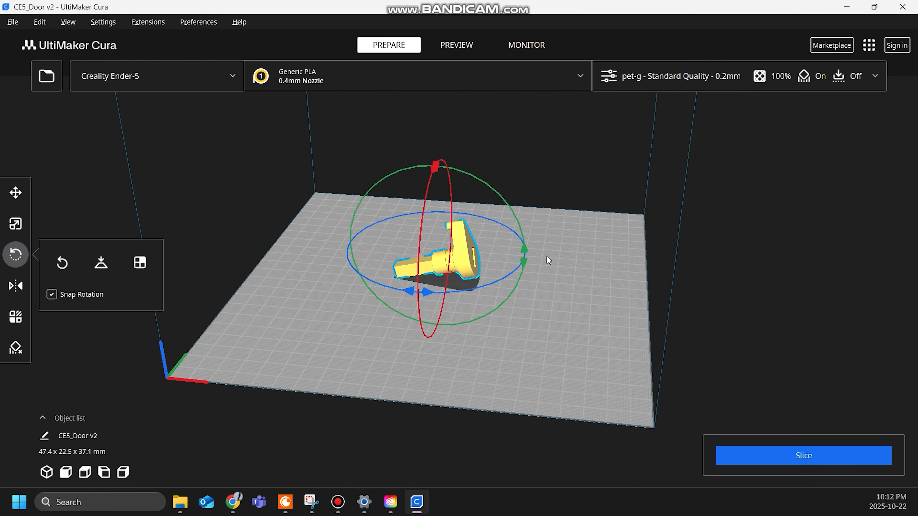
{"action": "left_click_drag", "start_coordinate": [525, 248], "coordinate": [347, 127]}
{"action": "left_click", "coordinate": [560, 269]}
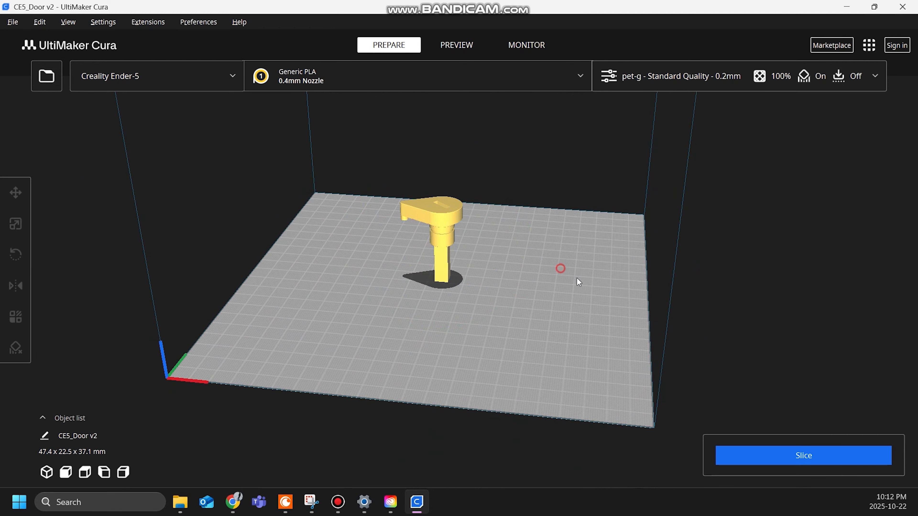
{"action": "right_click_drag", "start_coordinate": [577, 278], "coordinate": [623, 303]}
{"action": "left_click", "coordinate": [441, 209]}
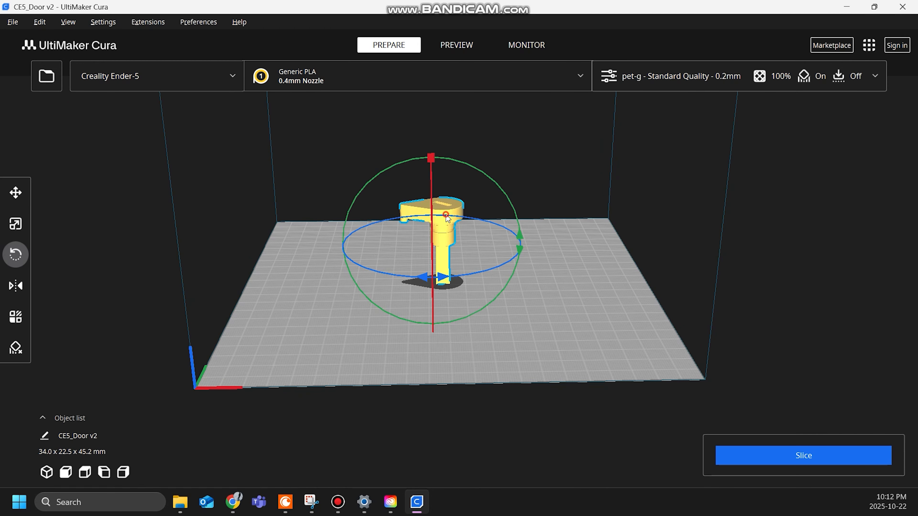
- Inspect the flipped model's underside for overhang areas and revisit the Move, Scale and Rotate tools
{"action": "right_click_drag", "start_coordinate": [613, 222], "coordinate": [720, 303]}
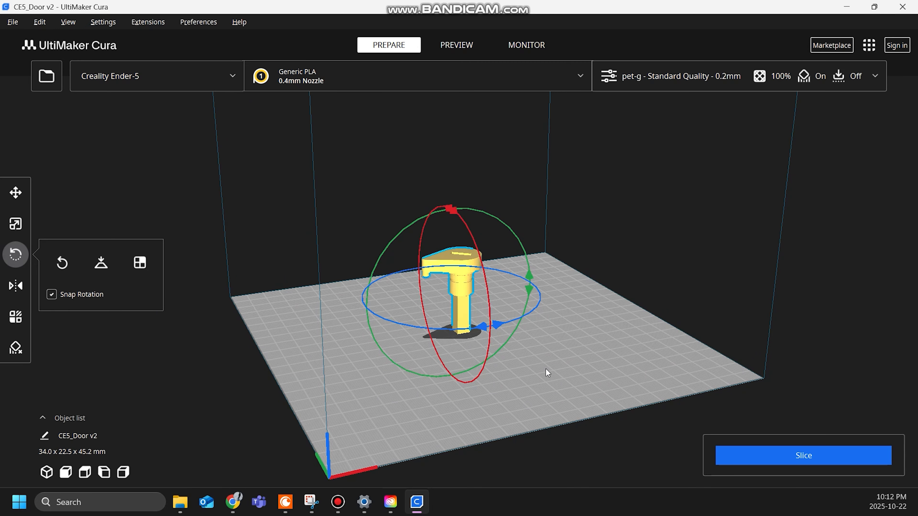
{"action": "right_click_drag", "start_coordinate": [546, 369], "coordinate": [602, 295]}
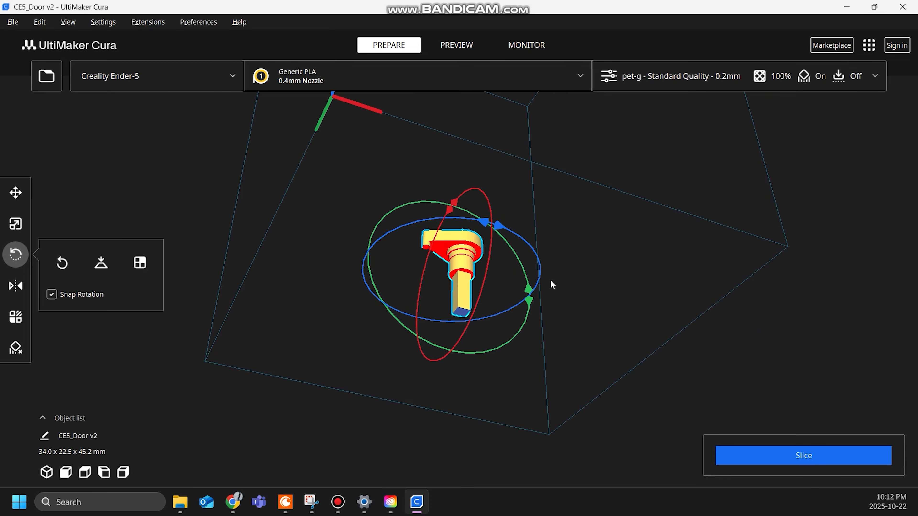
{"action": "right_click_drag", "start_coordinate": [550, 284], "coordinate": [571, 265]}
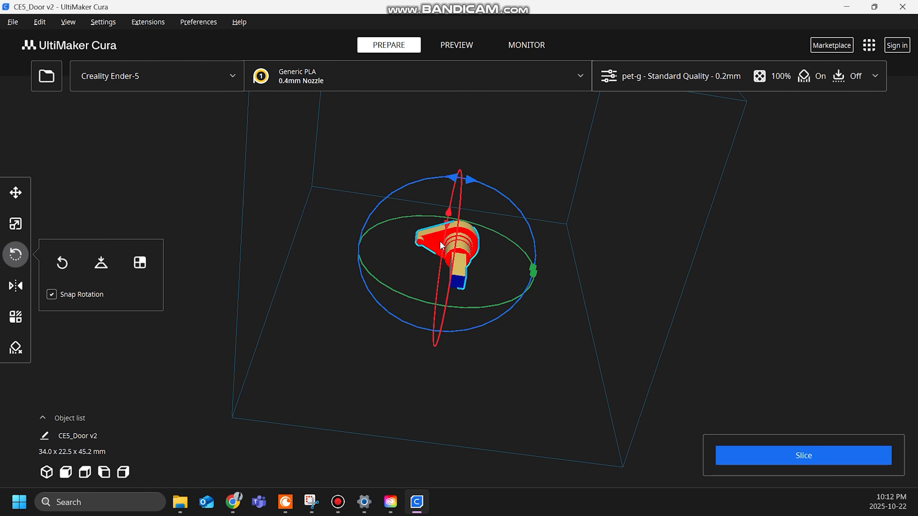
{"action": "mouse_move", "coordinate": [440, 241]}
{"action": "right_mouse_down"}
{"action": "mouse_move", "coordinate": [561, 305]}
{"action": "mouse_move", "coordinate": [444, 252]}
{"action": "right_mouse_up"}
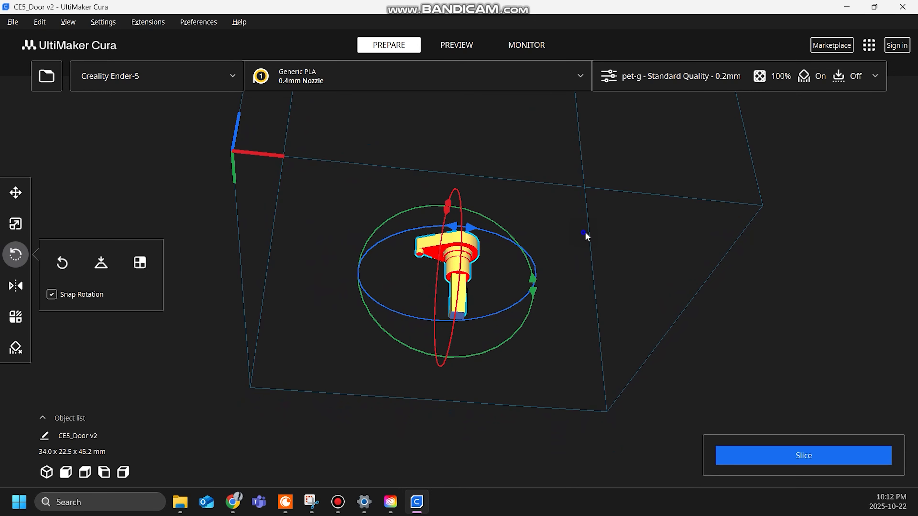
{"action": "right_click_drag", "start_coordinate": [586, 234], "coordinate": [598, 315]}
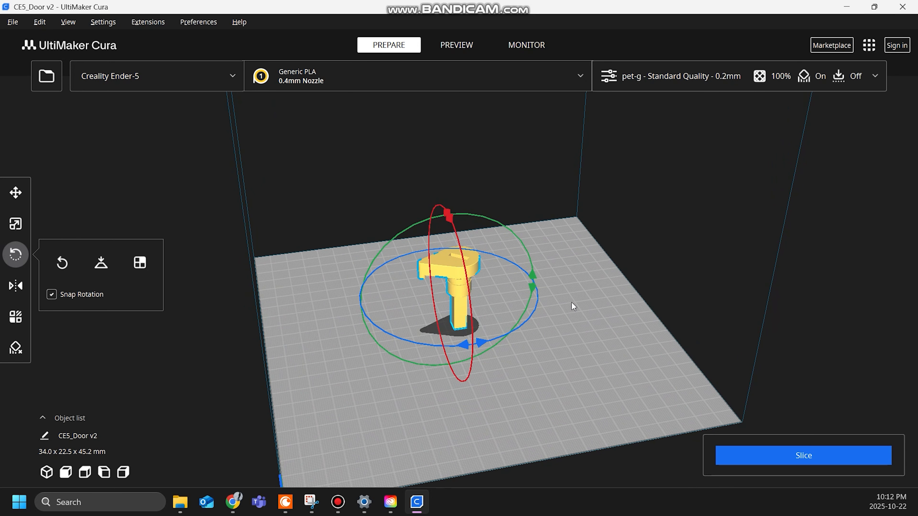
{"action": "left_click", "coordinate": [18, 195]}
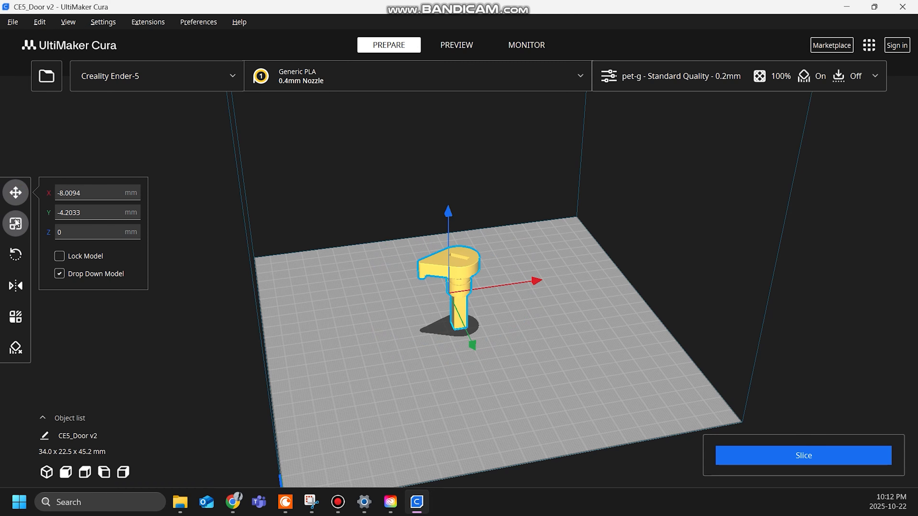
{"action": "left_click", "coordinate": [19, 227]}
{"action": "left_click", "coordinate": [8, 260]}
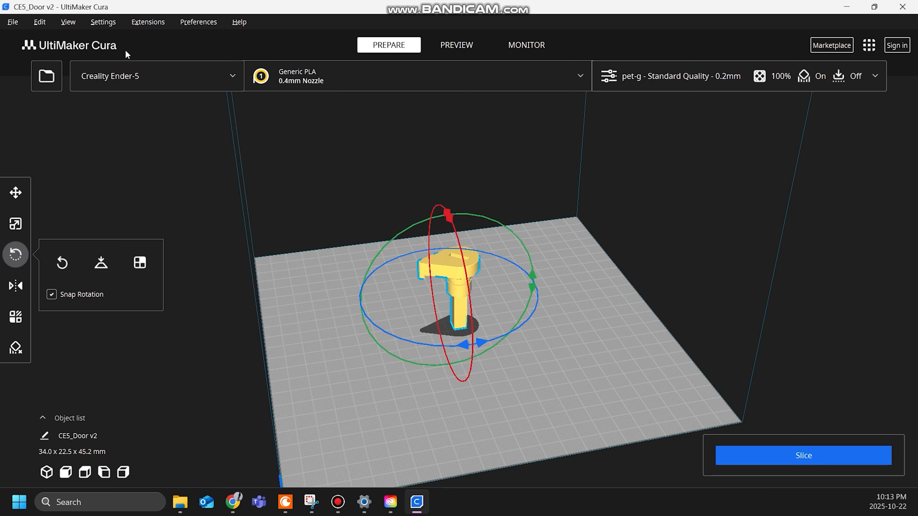
- Switch the printer to Ultimaker 2+ Connect and check its material and nozzle configuration
{"action": "left_click", "coordinate": [194, 78]}
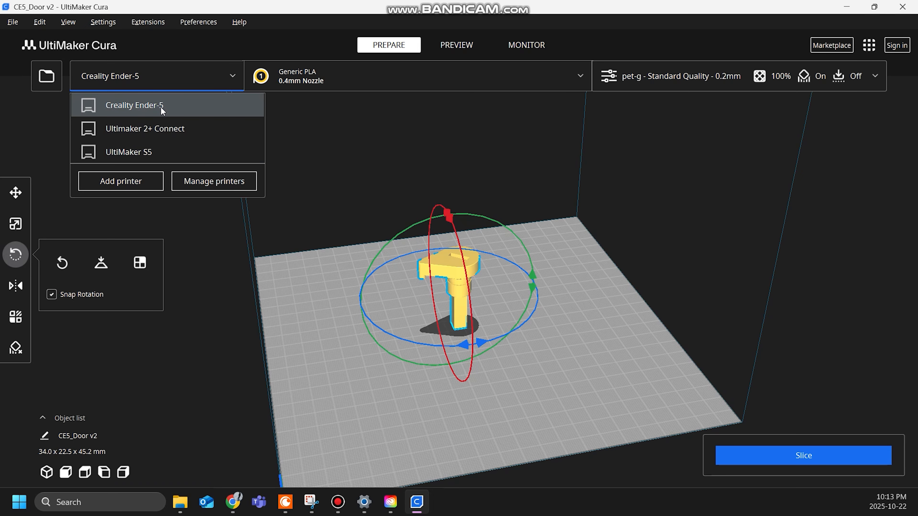
{"action": "left_click", "coordinate": [168, 129]}
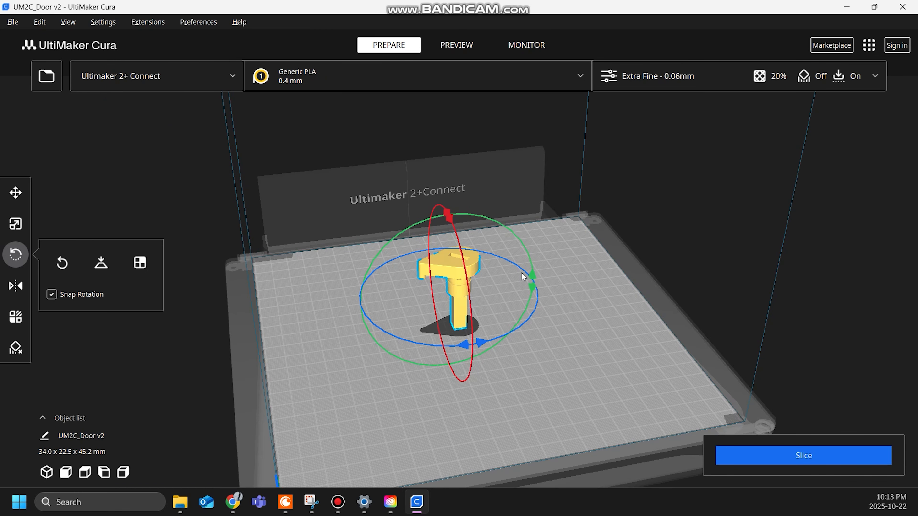
{"action": "left_click", "coordinate": [636, 296]}
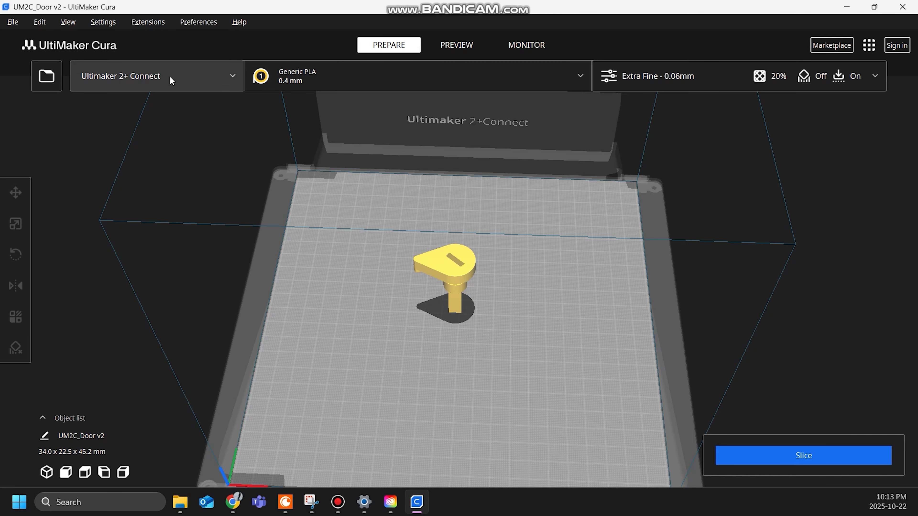
{"action": "left_click", "coordinate": [327, 77]}
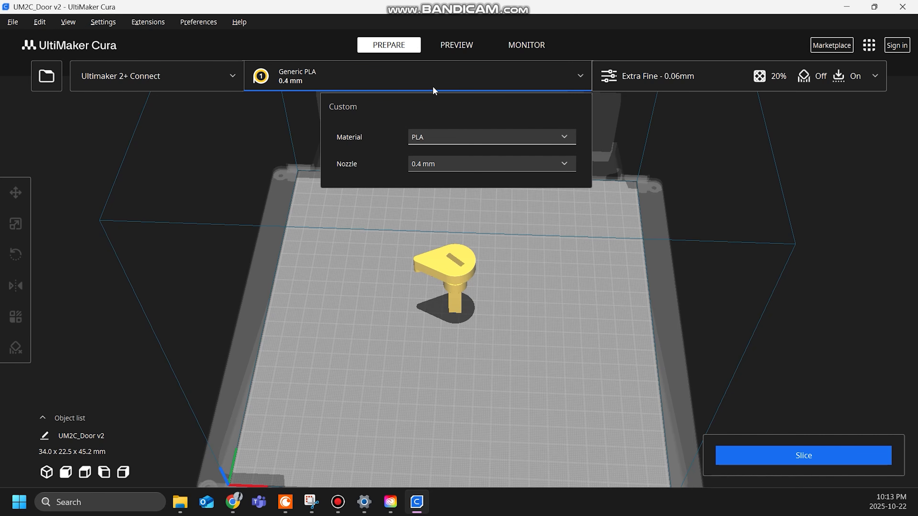
{"action": "left_click", "coordinate": [429, 75]}
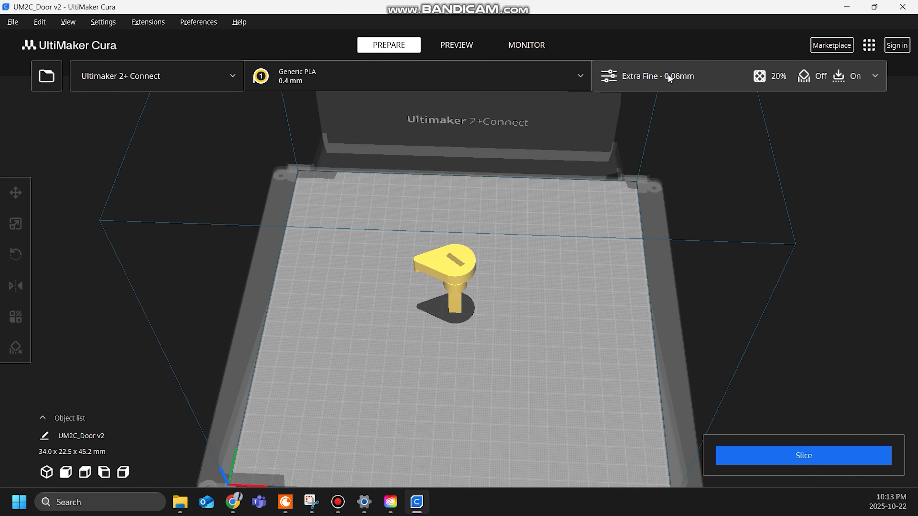
- Show the print settings in the recommended view and review the strength, support and adhesion options
{"action": "left_click", "coordinate": [722, 77]}
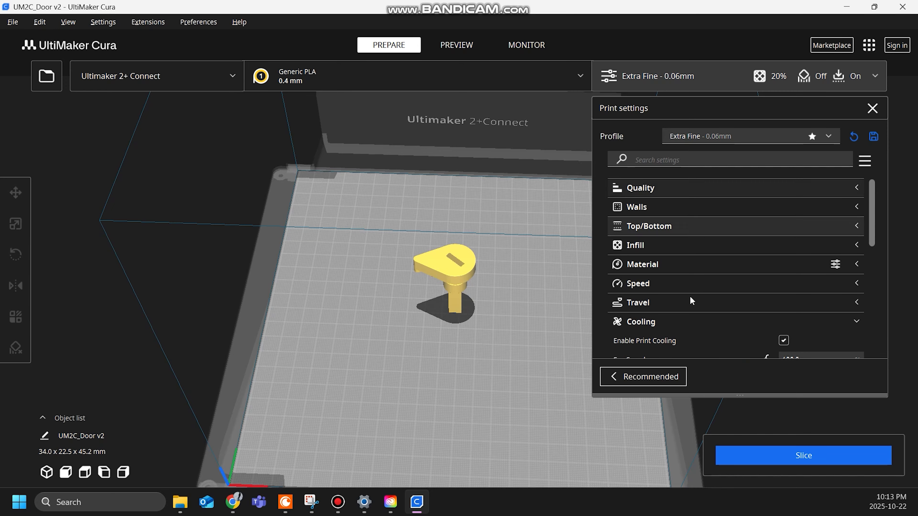
{"action": "left_click", "coordinate": [630, 378]}
{"action": "scroll", "coordinate": [720, 211], "scroll_direction": "down", "scroll_amount": 1}
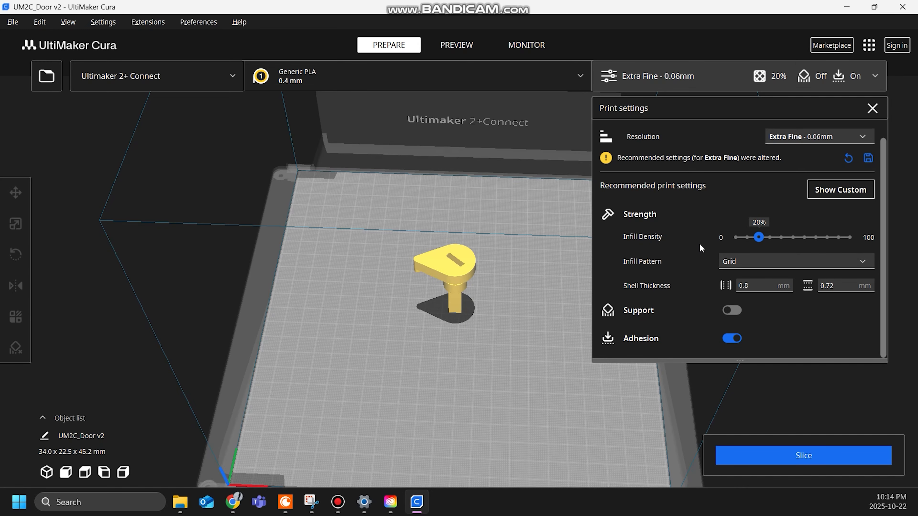
{"action": "scroll", "coordinate": [446, 334], "scroll_direction": "down", "scroll_amount": 1}
{"action": "right_click_drag", "start_coordinate": [447, 334], "coordinate": [558, 258]}
{"action": "scroll", "coordinate": [558, 258], "scroll_direction": "up", "scroll_amount": 2}
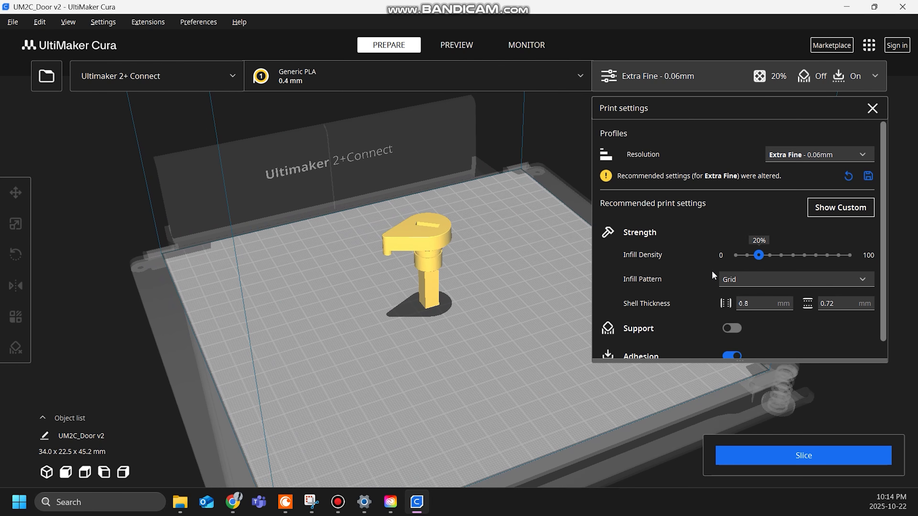
- Set the print resolution to Fine - 0.1mm and keep Grid as the infill pattern
{"action": "scroll", "coordinate": [712, 275], "scroll_direction": "down", "scroll_amount": 1}
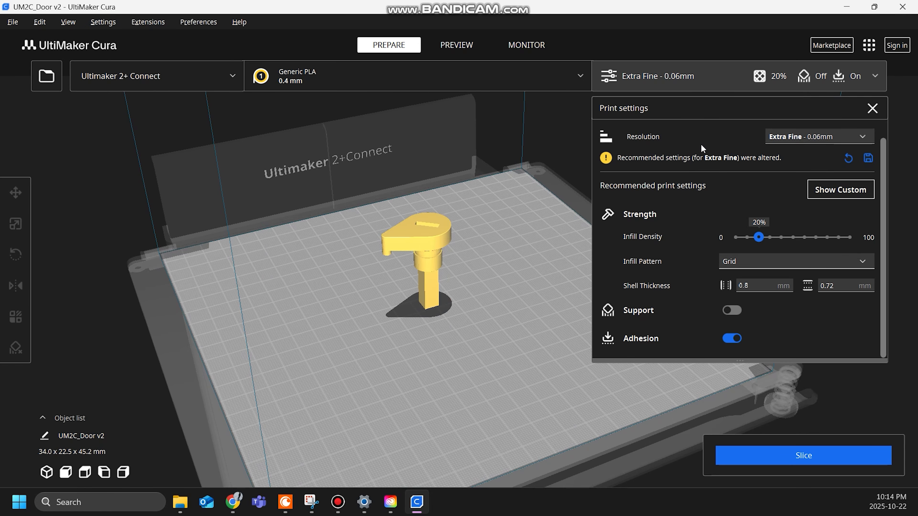
{"action": "left_click", "coordinate": [829, 138]}
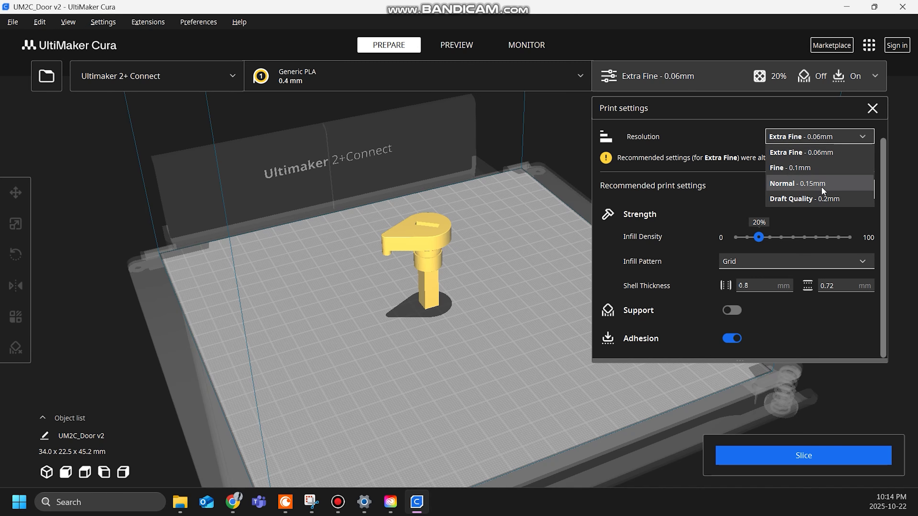
{"action": "scroll", "coordinate": [336, 252], "scroll_direction": "up", "scroll_amount": 5}
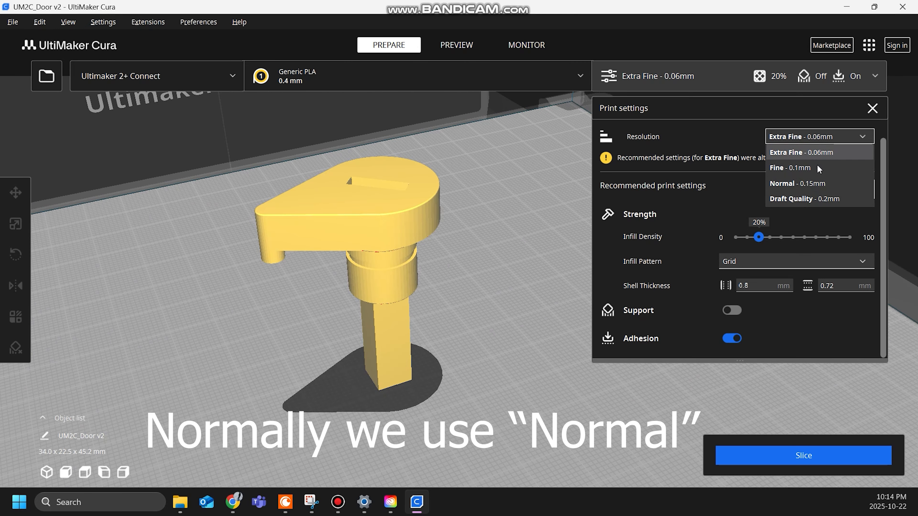
{"action": "left_click", "coordinate": [827, 167]}
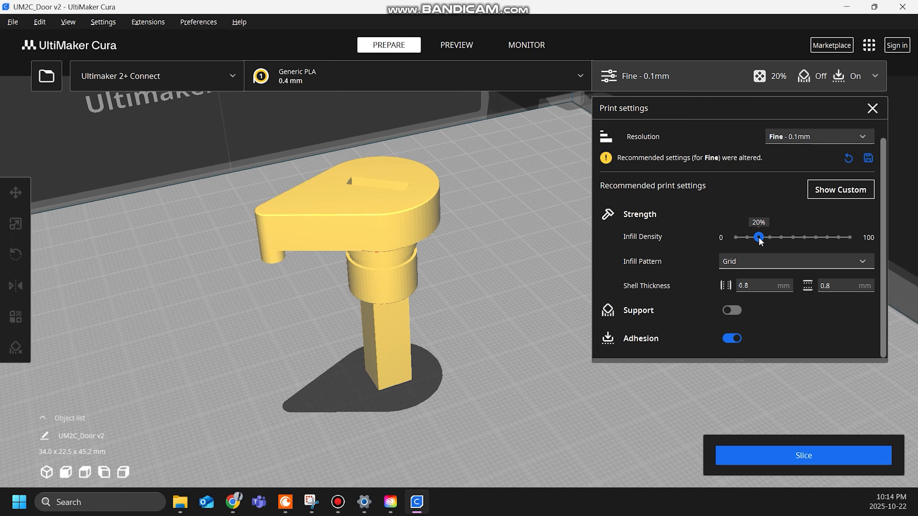
{"action": "left_click", "coordinate": [742, 264]}
{"action": "left_click", "coordinate": [747, 265]}
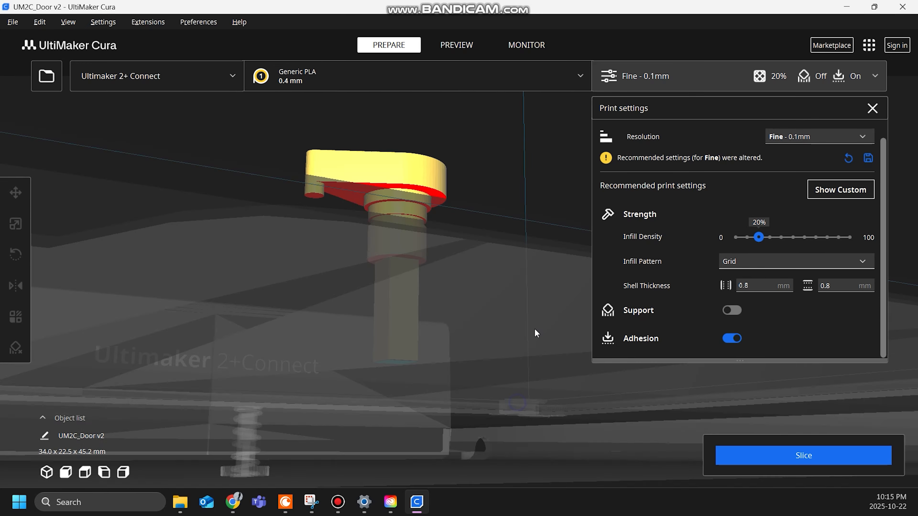
- Turn on support generation for the overhanging areas under the door model's head and collar
{"action": "right_click_drag", "start_coordinate": [535, 330], "coordinate": [531, 353]}
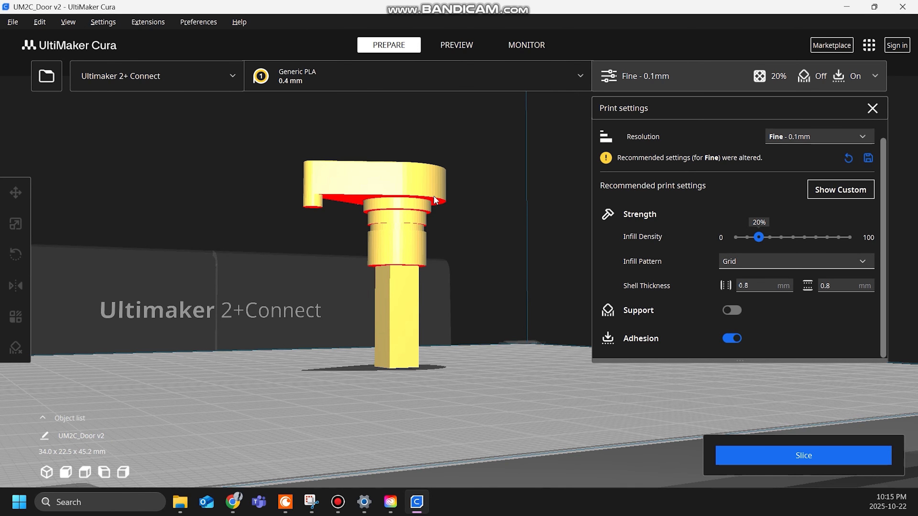
{"action": "left_click", "coordinate": [415, 230]}
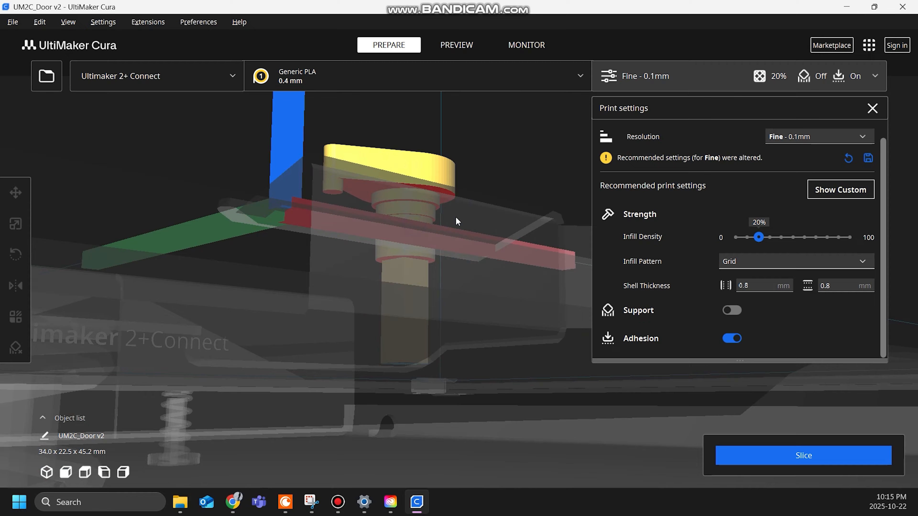
{"action": "right_click_drag", "start_coordinate": [456, 218], "coordinate": [508, 243]}
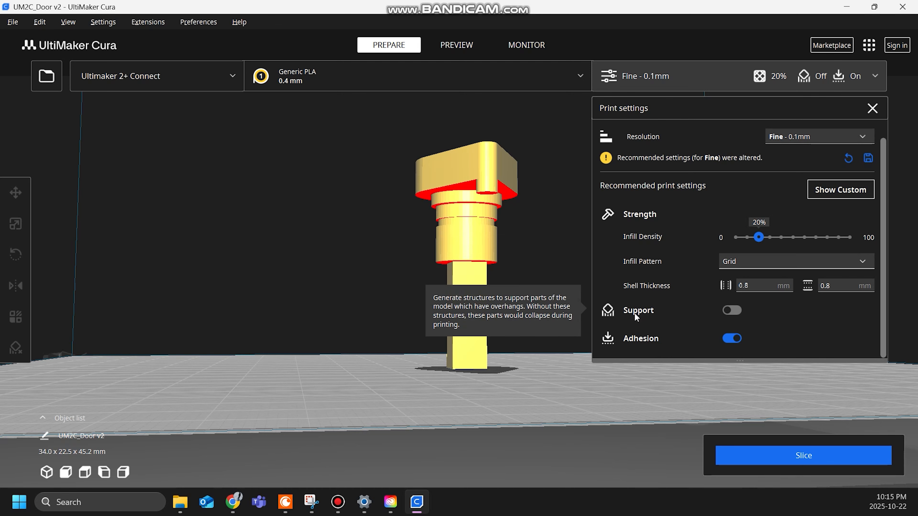
{"action": "left_click", "coordinate": [731, 310]}
{"action": "scroll", "coordinate": [733, 307], "scroll_direction": "down", "scroll_amount": 2}
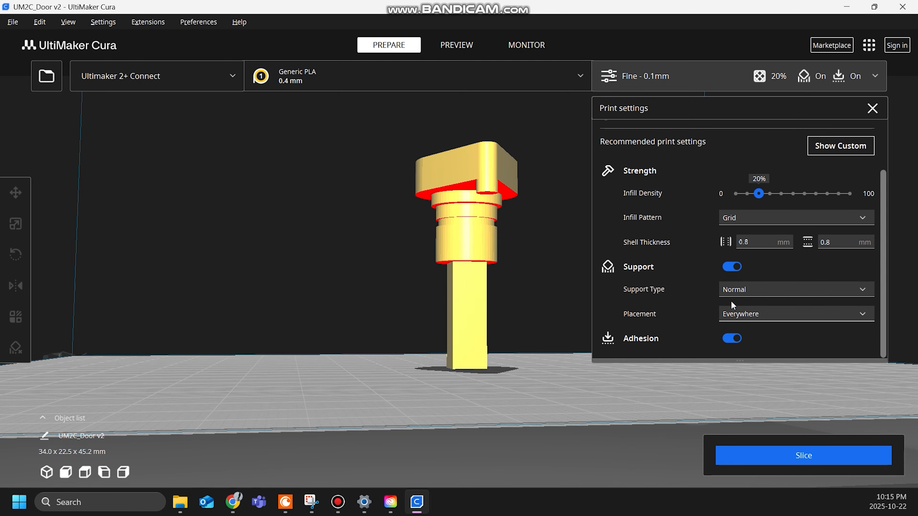
- Choose the Normal support type with support placement set to Everywhere
{"action": "right_click_drag", "start_coordinate": [529, 352], "coordinate": [611, 374]}
{"action": "left_click", "coordinate": [756, 291]}
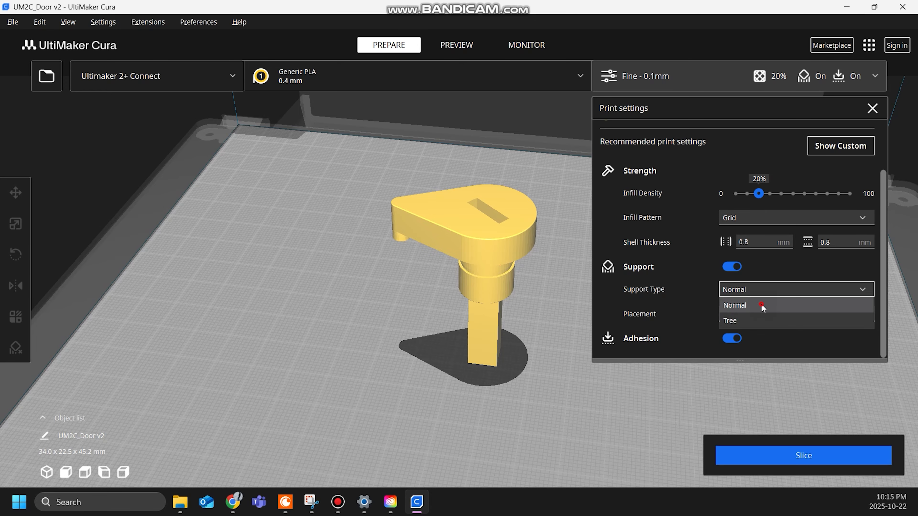
{"action": "left_click", "coordinate": [762, 305]}
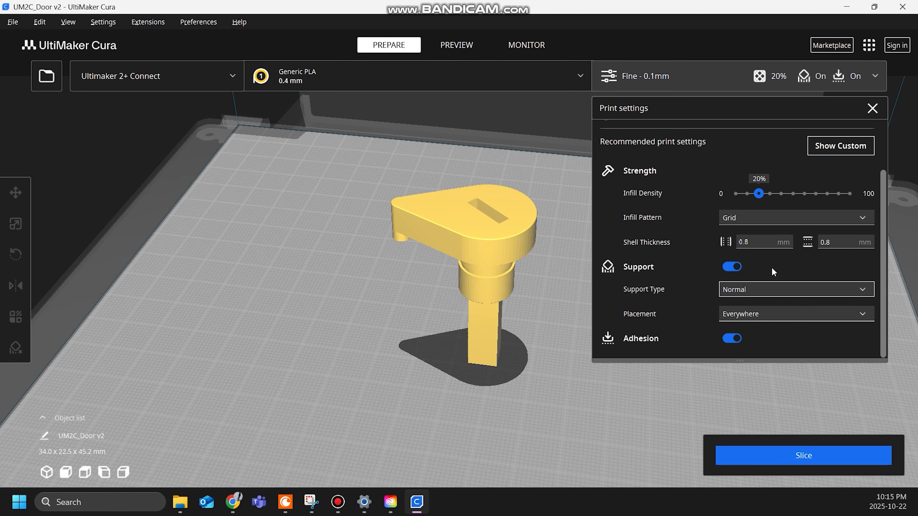
{"action": "left_click", "coordinate": [764, 315]}
{"action": "left_click", "coordinate": [755, 350]}
- Slice the door model with the Normal supports and show its layer preview
{"action": "right_click_drag", "start_coordinate": [556, 409], "coordinate": [575, 392]}
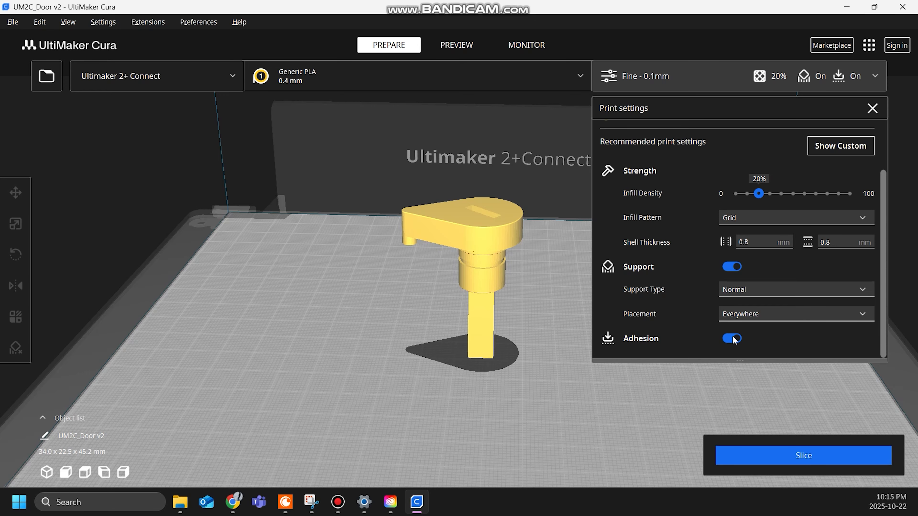
{"action": "middle_click_drag", "start_coordinate": [467, 361], "coordinate": [406, 371]}
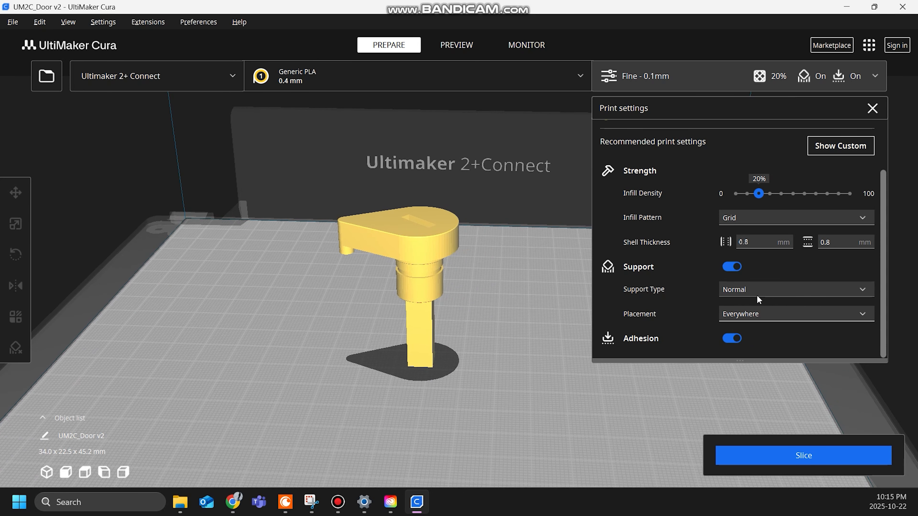
{"action": "left_click", "coordinate": [781, 456]}
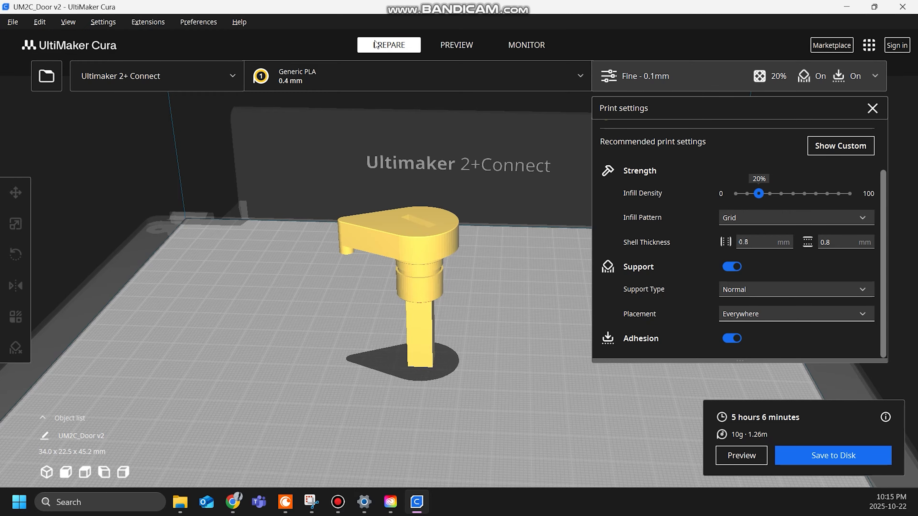
{"action": "left_click", "coordinate": [455, 47]}
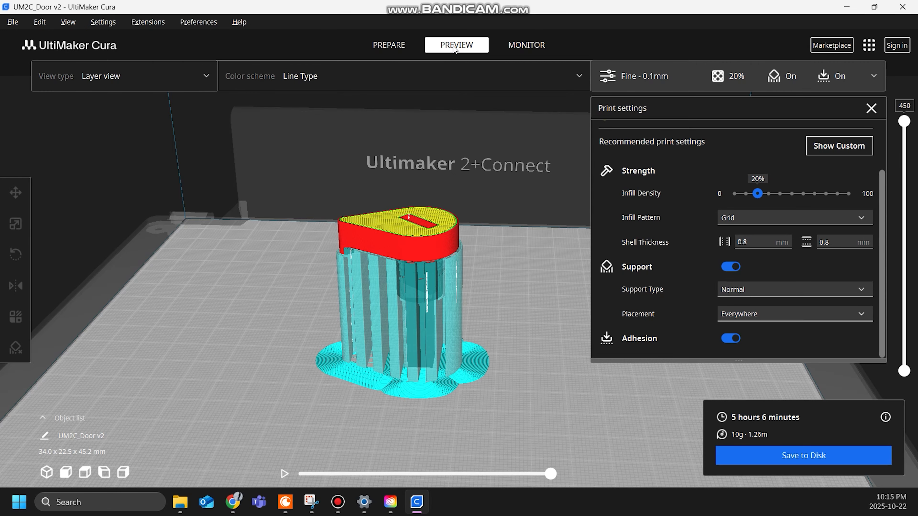
- Examine the sliced Normal supports and adhesion layer around the model from several sides and from below
{"action": "right_click_drag", "start_coordinate": [355, 368], "coordinate": [576, 384]}
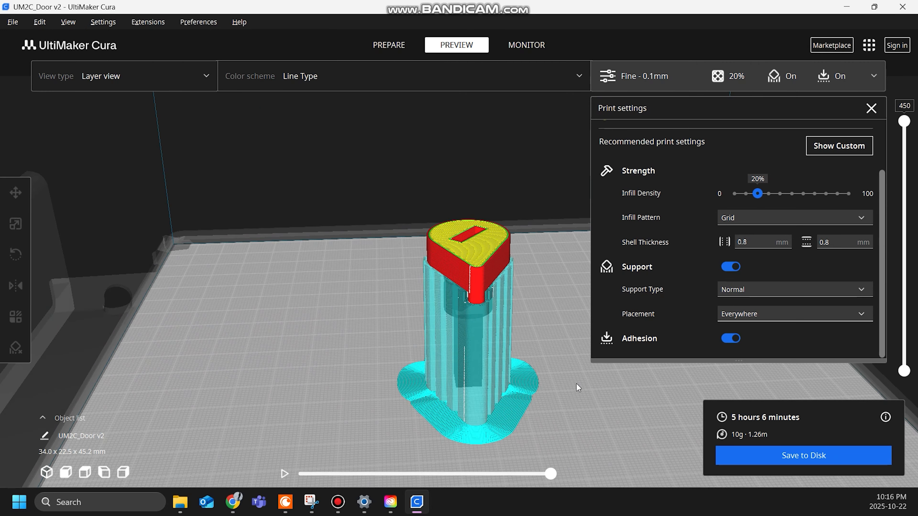
{"action": "scroll", "coordinate": [494, 330], "scroll_direction": "up", "scroll_amount": 3}
{"action": "middle_click_drag", "start_coordinate": [512, 338], "coordinate": [515, 292]}
{"action": "right_click_drag", "start_coordinate": [514, 291], "coordinate": [309, 304]}
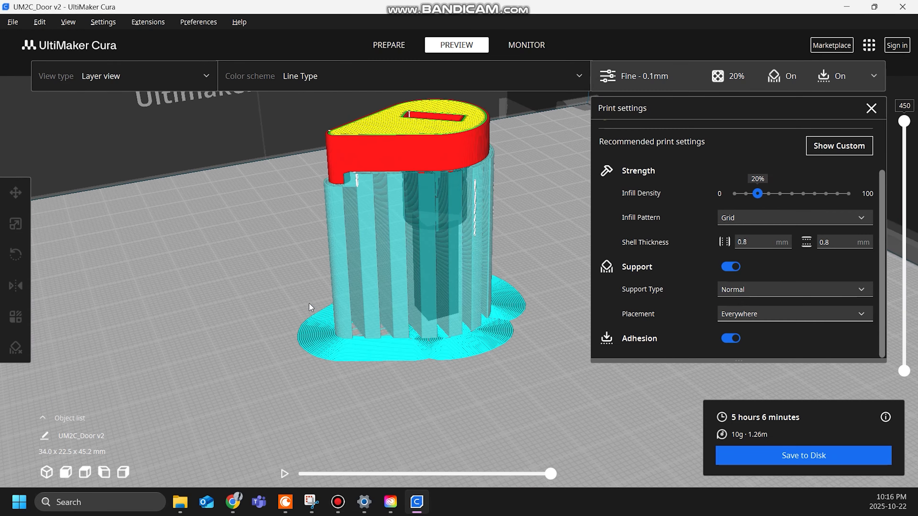
{"action": "scroll", "coordinate": [409, 178], "scroll_direction": "up", "scroll_amount": 5}
{"action": "scroll", "coordinate": [410, 184], "scroll_direction": "up", "scroll_amount": 2}
{"action": "middle_click_drag", "start_coordinate": [412, 199], "coordinate": [476, 278]}
{"action": "right_click_drag", "start_coordinate": [476, 279], "coordinate": [314, 275]}
{"action": "scroll", "coordinate": [313, 274], "scroll_direction": "down", "scroll_amount": 5}
{"action": "middle_click_drag", "start_coordinate": [430, 202], "coordinate": [359, 259]}
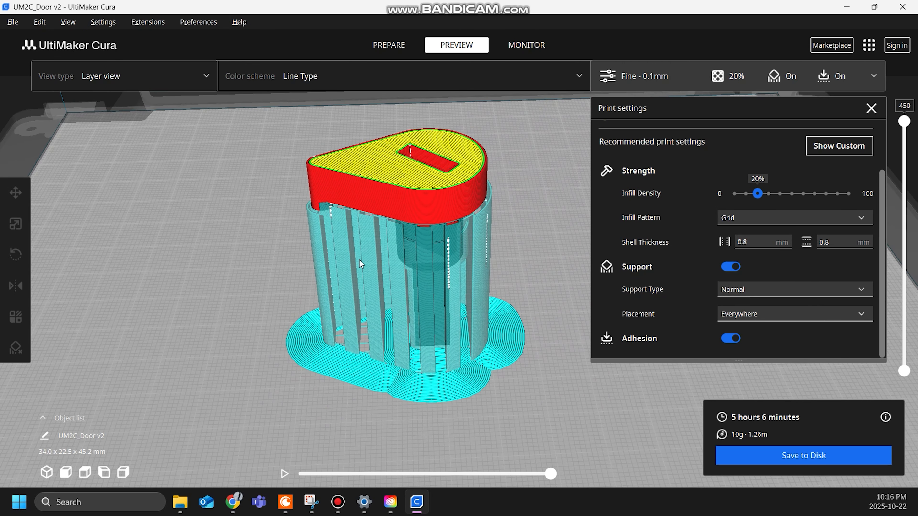
{"action": "right_click_drag", "start_coordinate": [362, 294], "coordinate": [375, 211]}
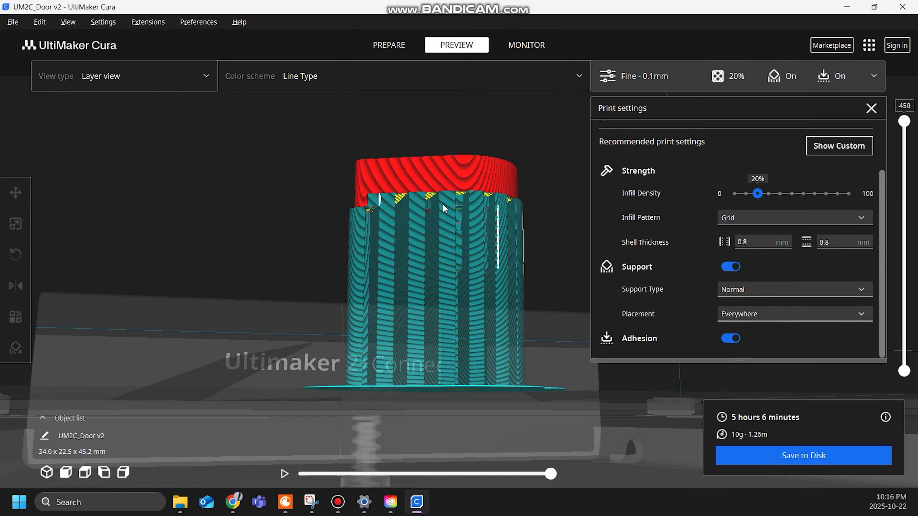
{"action": "right_click_drag", "start_coordinate": [463, 260], "coordinate": [485, 292]}
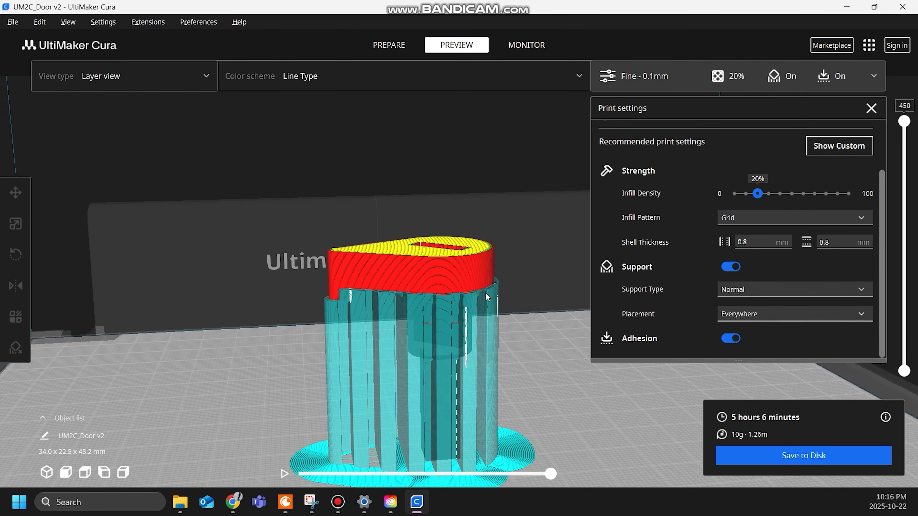
- Change the support type to Tree and slice the model again
{"action": "left_click", "coordinate": [749, 289]}
{"action": "left_click", "coordinate": [733, 321]}
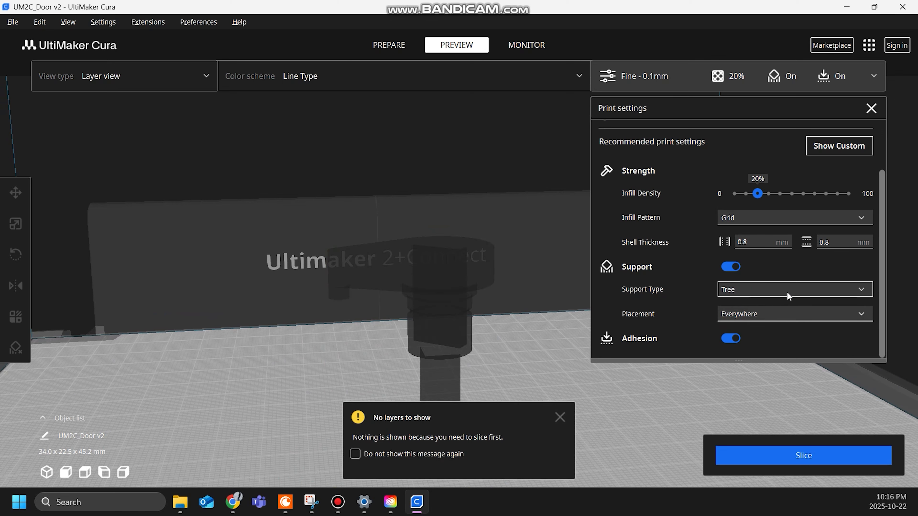
{"action": "scroll", "coordinate": [499, 181], "scroll_direction": "down", "scroll_amount": 1}
{"action": "mouse_move", "coordinate": [498, 179]}
{"action": "right_mouse_down"}
{"action": "mouse_move", "coordinate": [492, 235]}
{"action": "mouse_move", "coordinate": [494, 227]}
{"action": "right_mouse_up"}
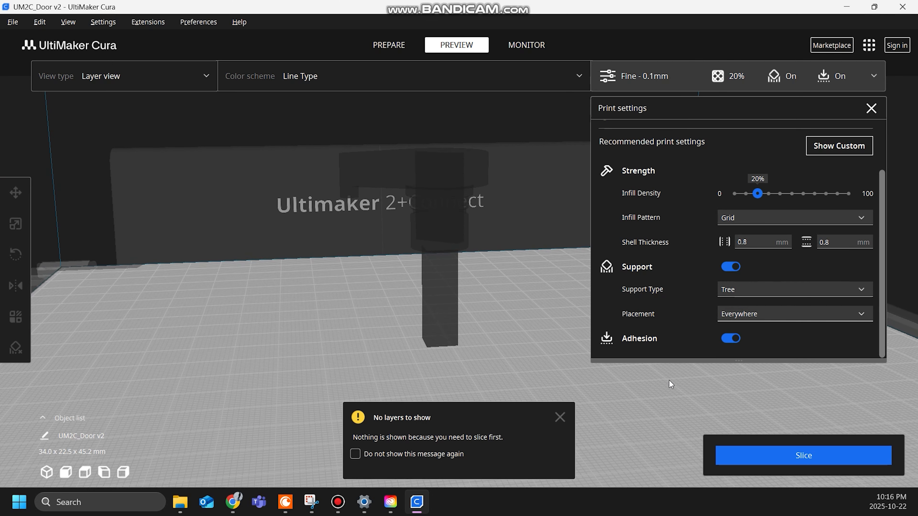
{"action": "left_click", "coordinate": [754, 462]}
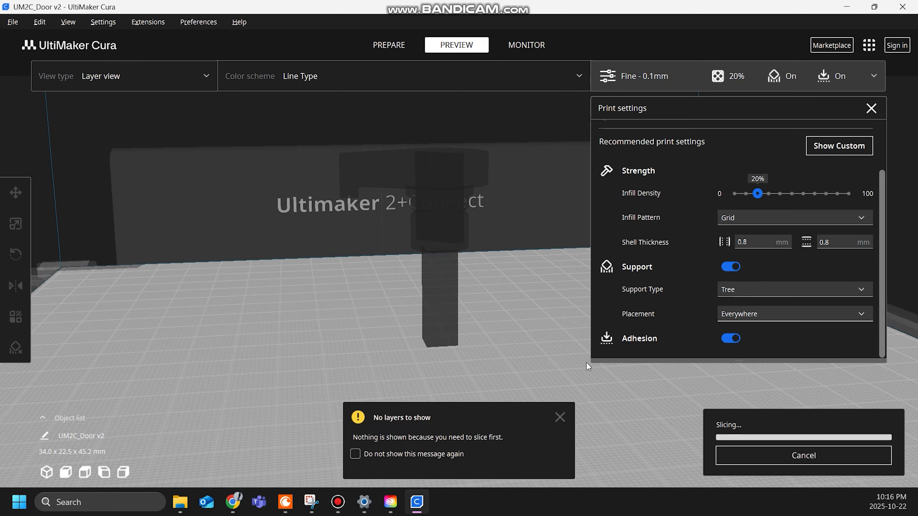
- Examine the tree supports from above and below, including where they meet the model's overhangs
{"action": "scroll", "coordinate": [397, 218], "scroll_direction": "up", "scroll_amount": 1}
{"action": "mouse_move", "coordinate": [398, 218]}
{"action": "right_mouse_down"}
{"action": "mouse_move", "coordinate": [430, 247]}
{"action": "mouse_move", "coordinate": [395, 263]}
{"action": "mouse_move", "coordinate": [527, 263]}
{"action": "mouse_move", "coordinate": [262, 238]}
{"action": "mouse_move", "coordinate": [265, 345]}
{"action": "right_mouse_up"}
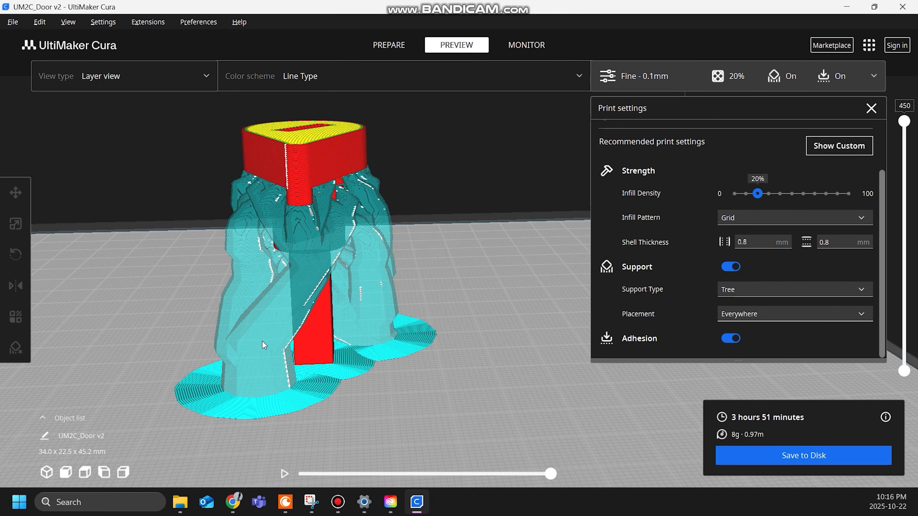
{"action": "right_click_drag", "start_coordinate": [318, 386], "coordinate": [270, 429]}
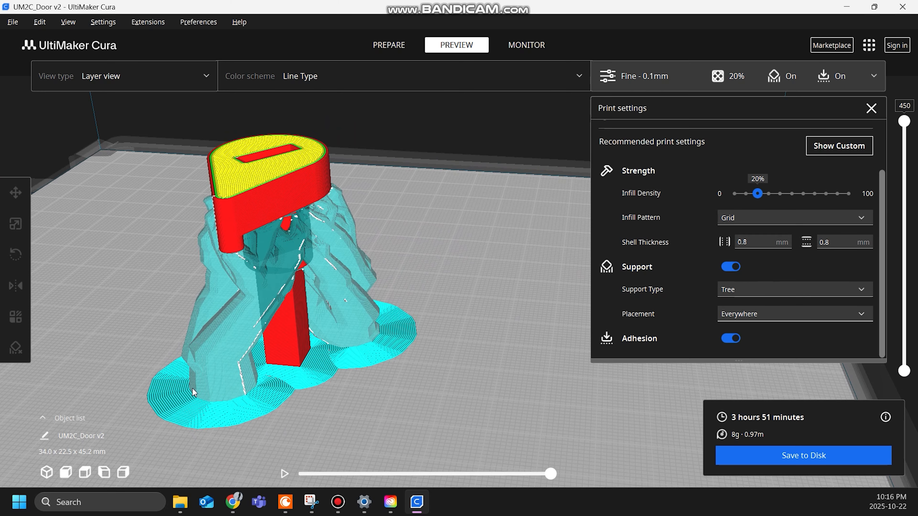
{"action": "right_click_drag", "start_coordinate": [375, 350], "coordinate": [294, 270]}
{"action": "right_click_drag", "start_coordinate": [409, 325], "coordinate": [355, 182]}
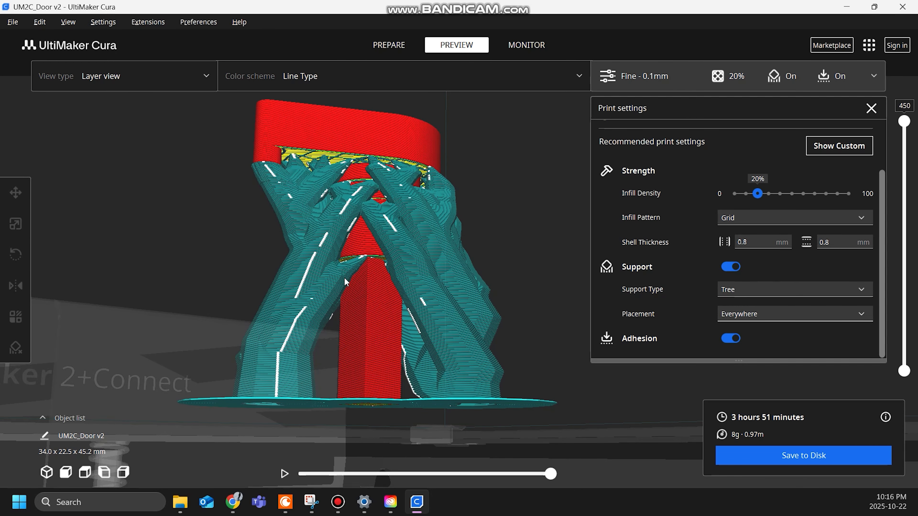
{"action": "right_click_drag", "start_coordinate": [344, 277], "coordinate": [405, 369]}
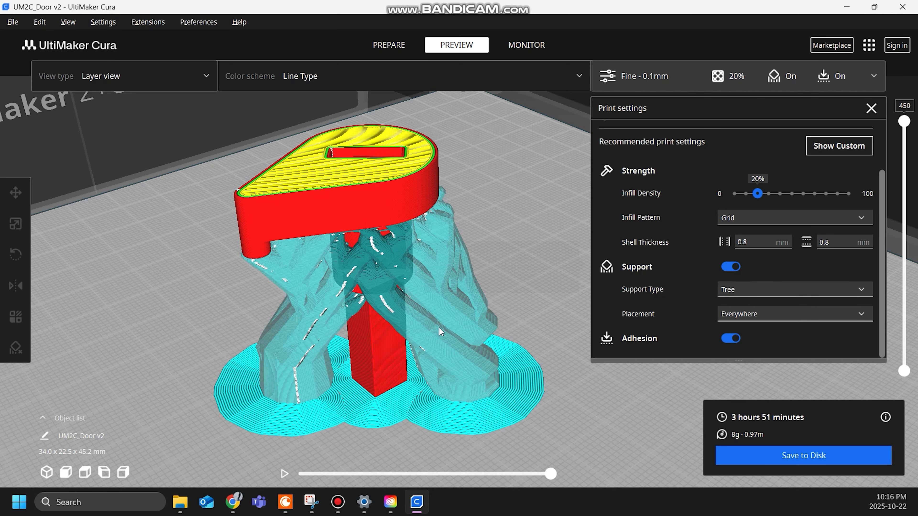
- Go back to the prepare stage and review the adhesion option against the shaft's contact with the build plate
{"action": "left_click", "coordinate": [400, 45]}
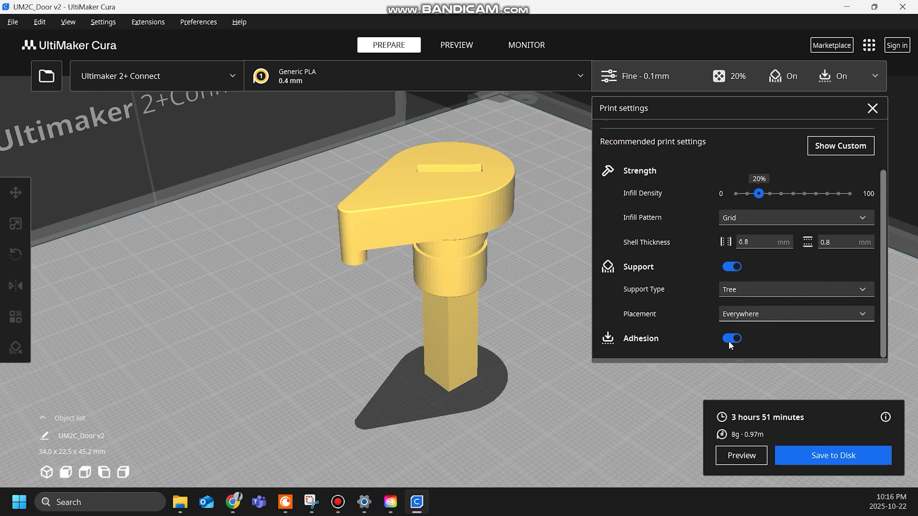
{"action": "right_click_drag", "start_coordinate": [444, 390], "coordinate": [383, 393]}
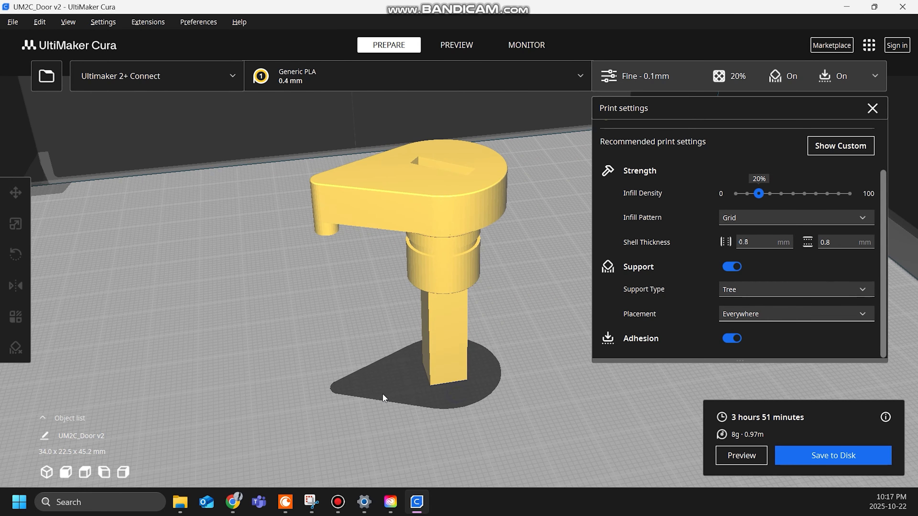
{"action": "right_click_drag", "start_coordinate": [501, 359], "coordinate": [550, 356]}
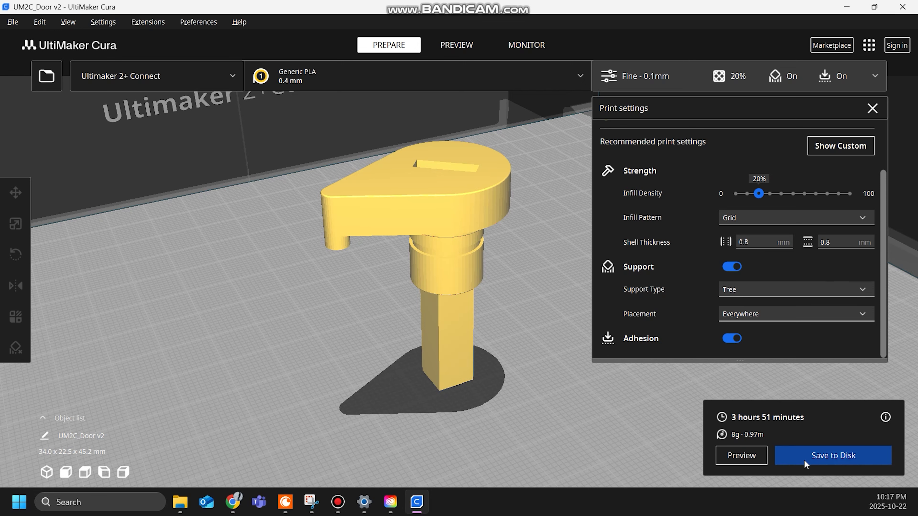
- Return to the layer preview of the tree-supported model and close the print settings
{"action": "left_click", "coordinate": [746, 459]}
{"action": "middle_click_drag", "start_coordinate": [594, 430], "coordinate": [549, 414]}
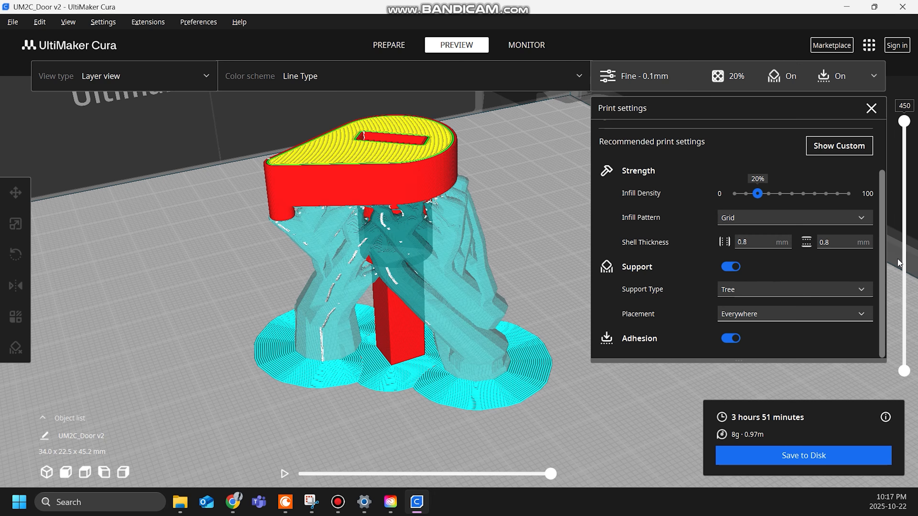
{"action": "left_click", "coordinate": [872, 107]}
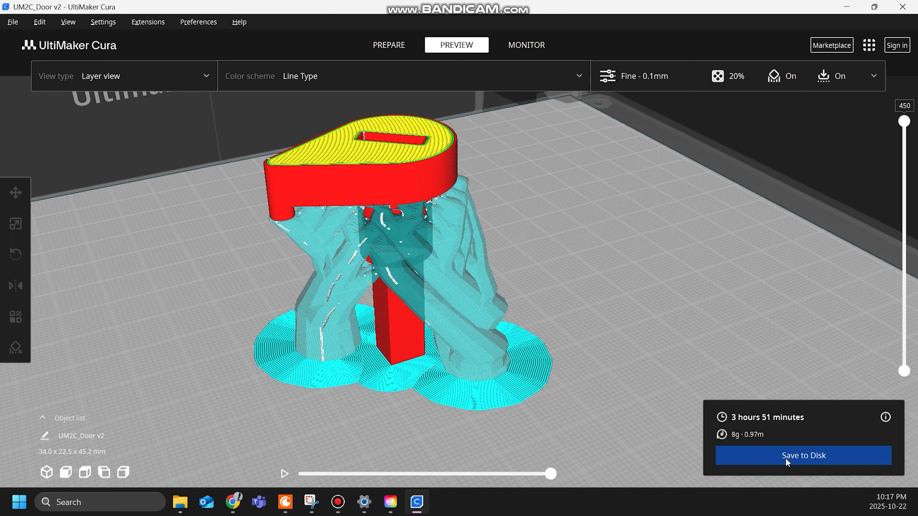
{"action": "scroll", "coordinate": [492, 283], "scroll_direction": "down", "scroll_amount": 1}
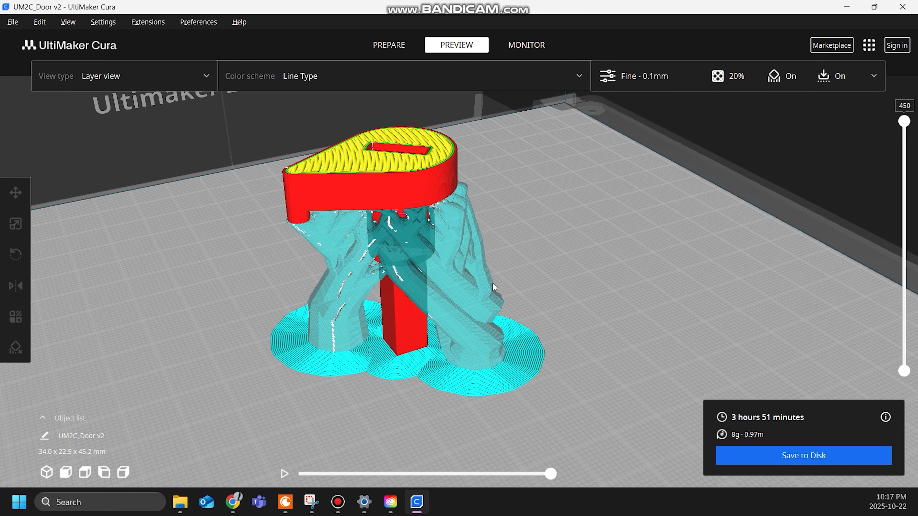
{"action": "middle_click_drag", "start_coordinate": [492, 283], "coordinate": [558, 283]}
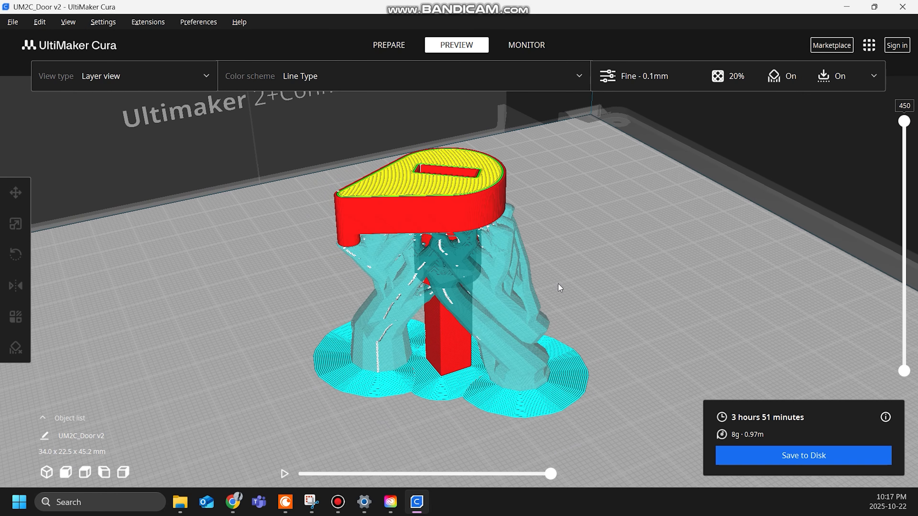